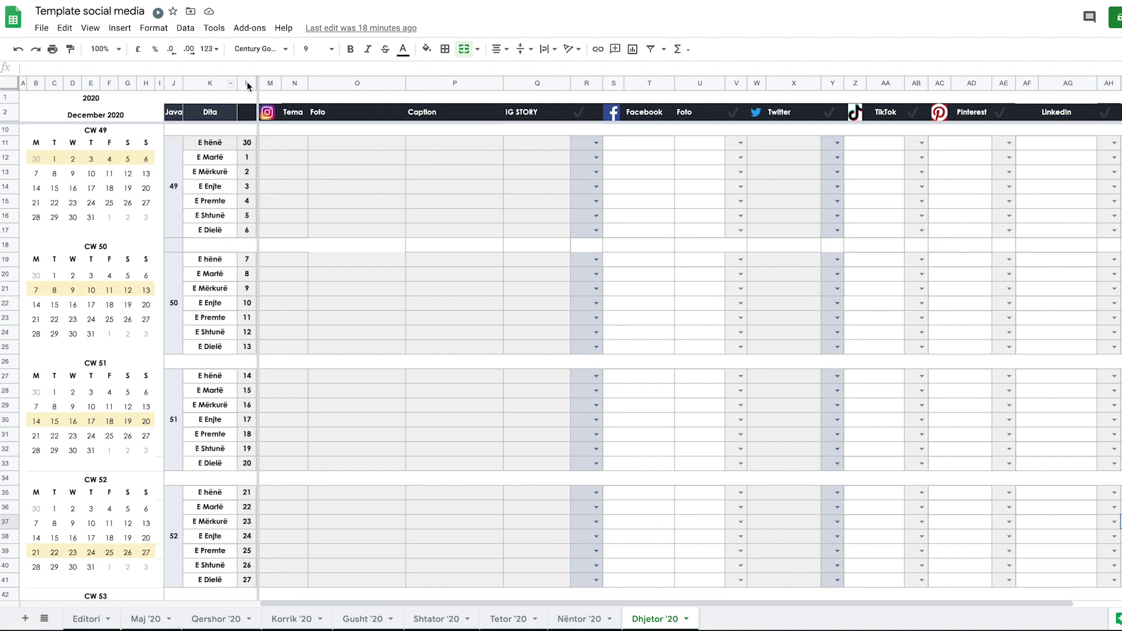
# Examine the Dhjetor '20 sheet's column headings from Instagram through TikTok, then open the Editori sheet.
pyautogui.click(268, 114)
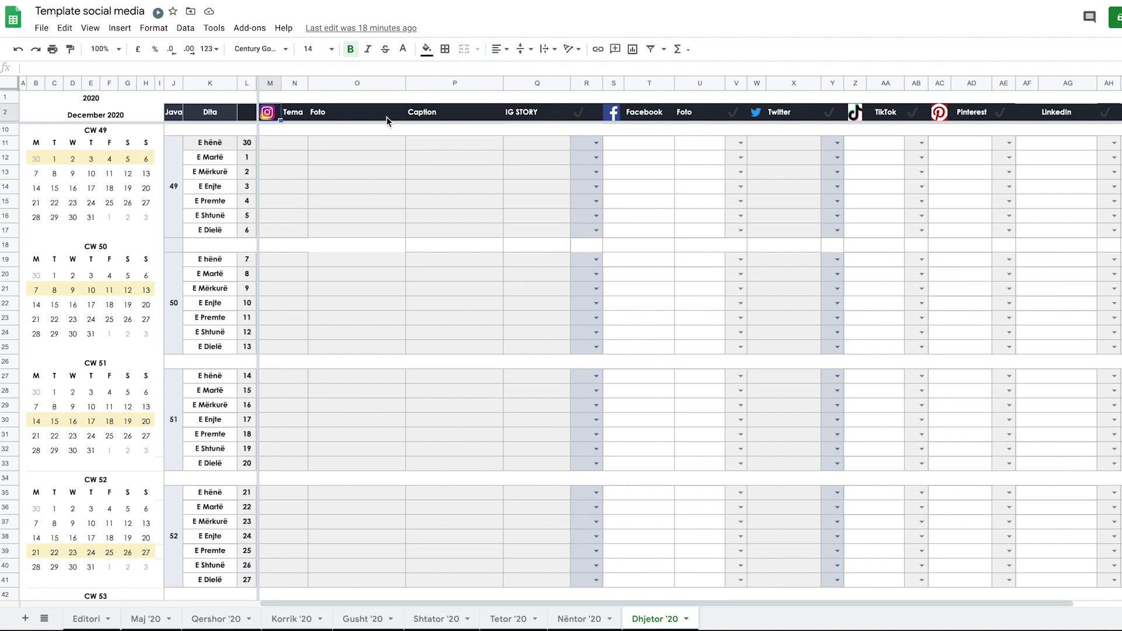
pyautogui.click(302, 111)
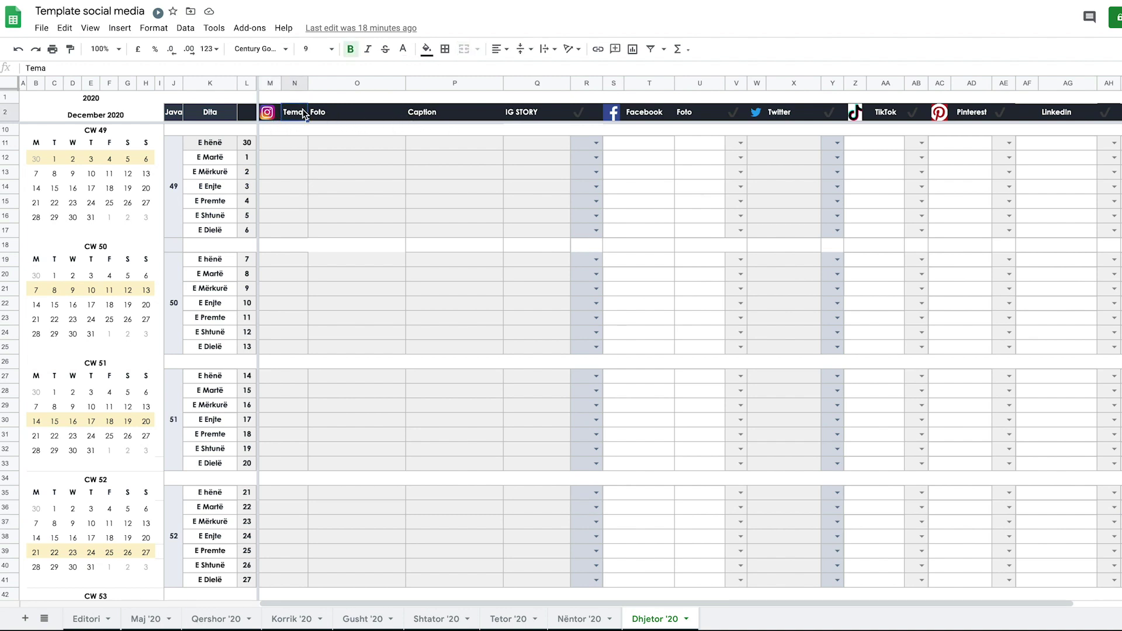
pyautogui.click(339, 116)
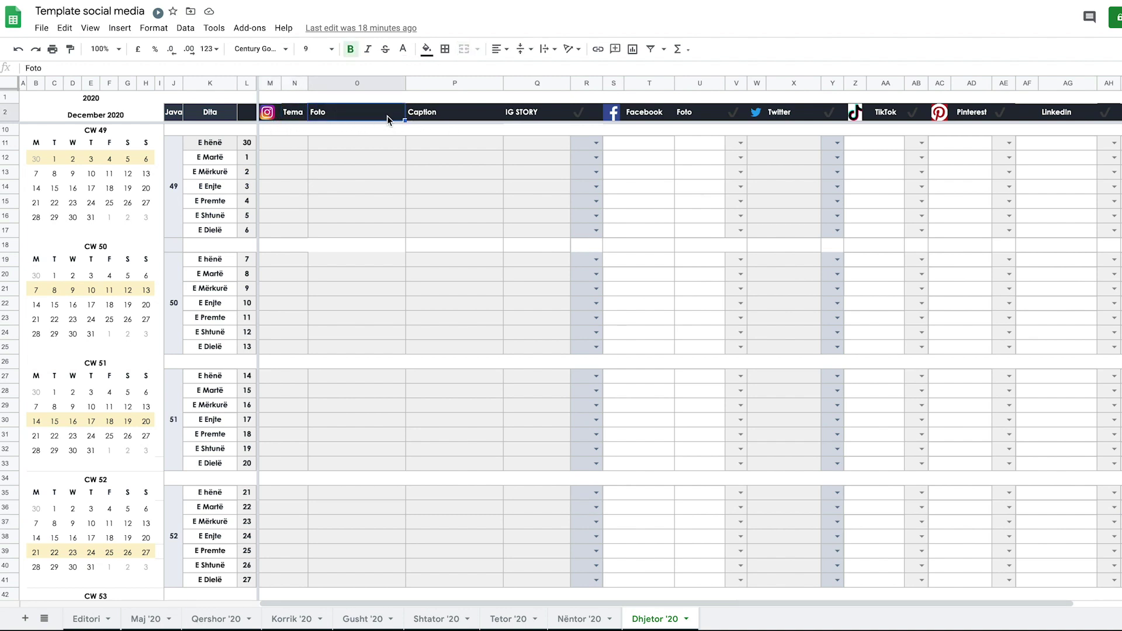
pyautogui.click(451, 114)
pyautogui.click(536, 114)
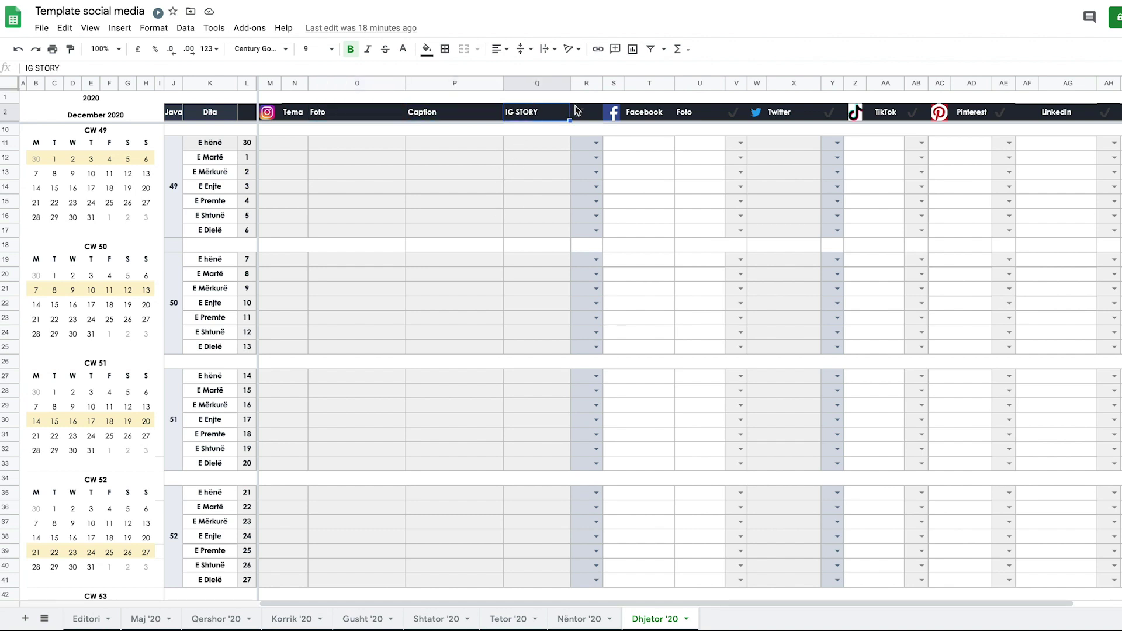
pyautogui.click(619, 117)
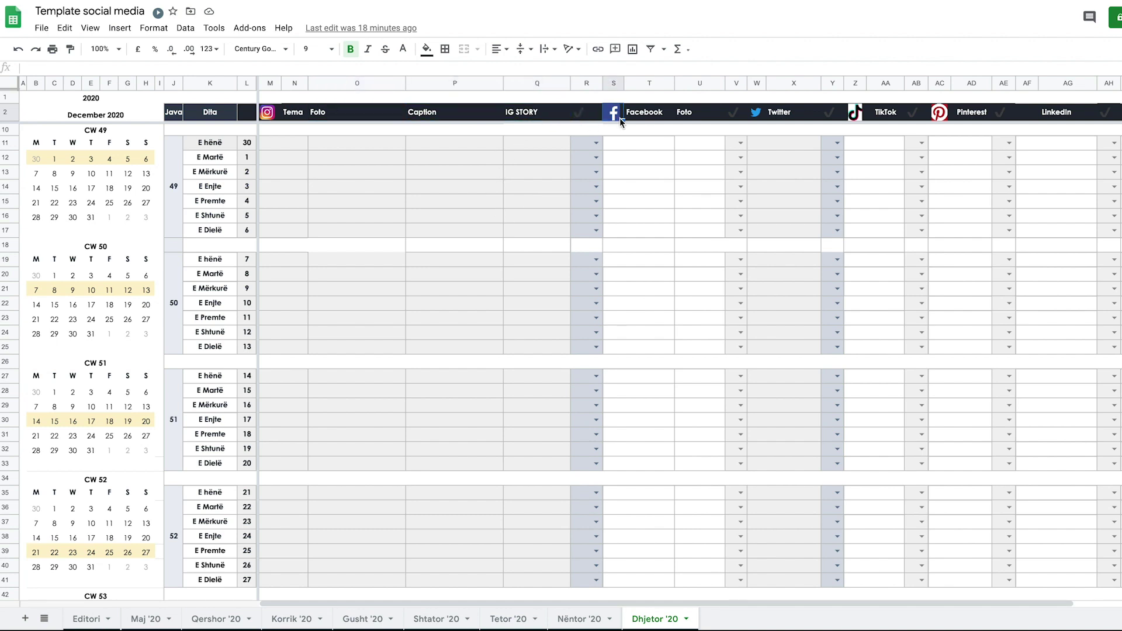
pyautogui.click(754, 112)
pyautogui.click(861, 109)
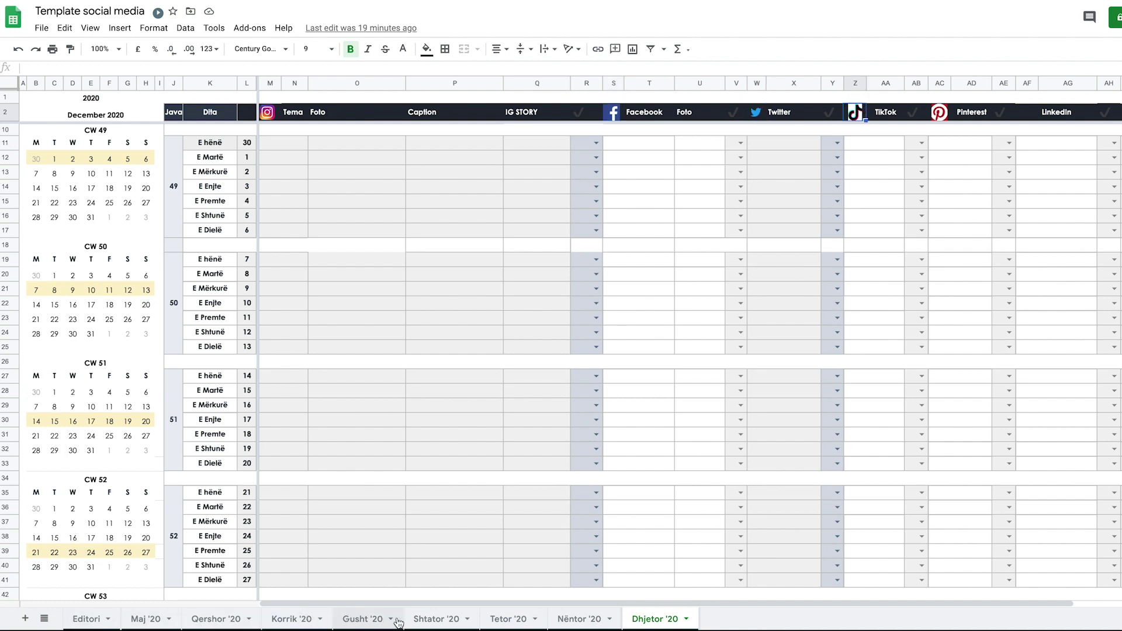
pyautogui.click(87, 619)
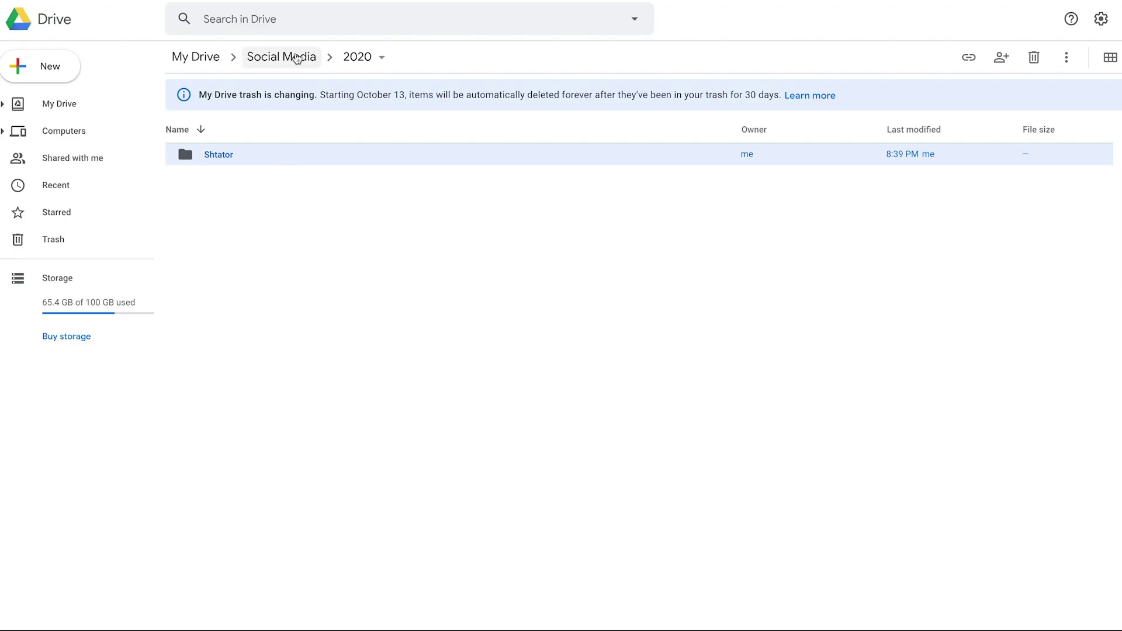
# Switch to Google Drive and open the Shtator folder inside Social Media > 2020.
pyautogui.click(220, 63)
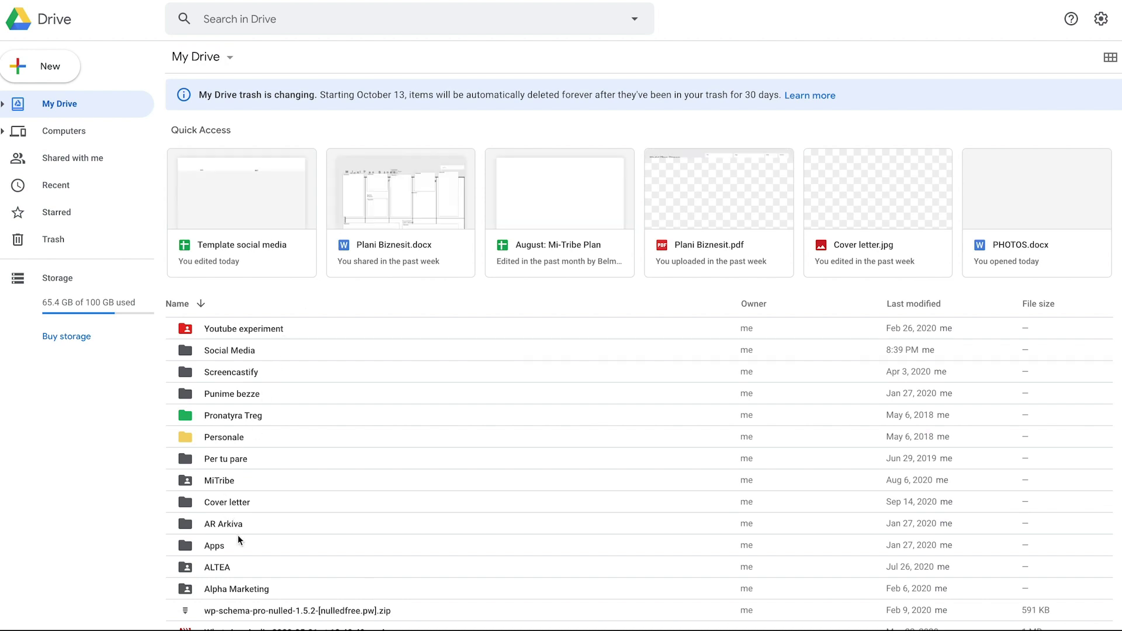
pyautogui.doubleClick(229, 354)
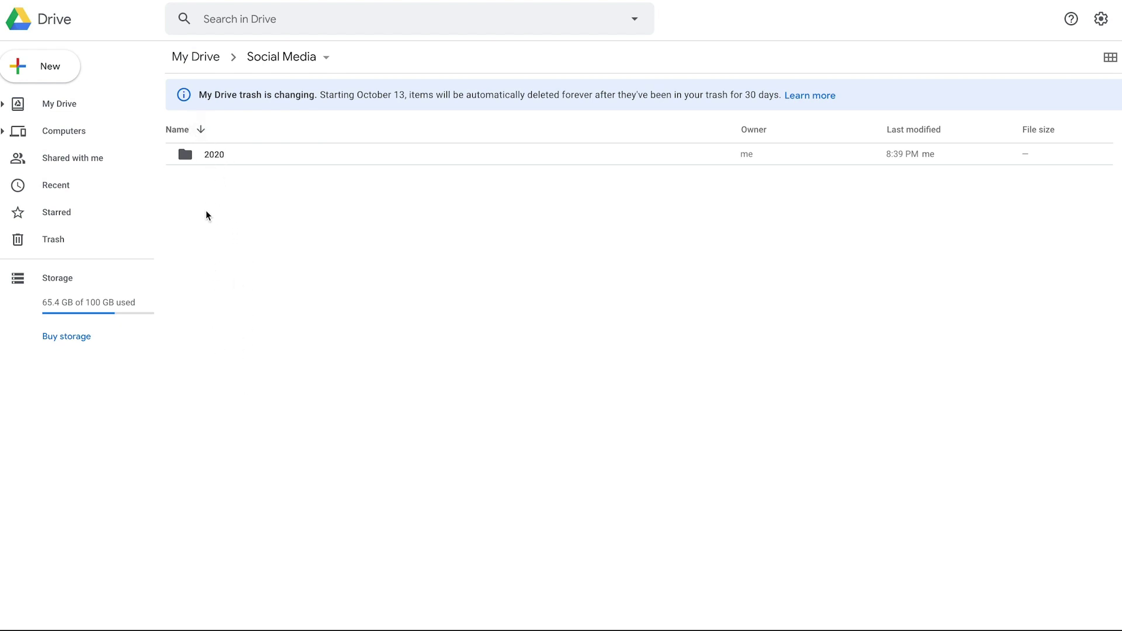
pyautogui.doubleClick(210, 155)
pyautogui.click(224, 158)
pyautogui.doubleClick(224, 158)
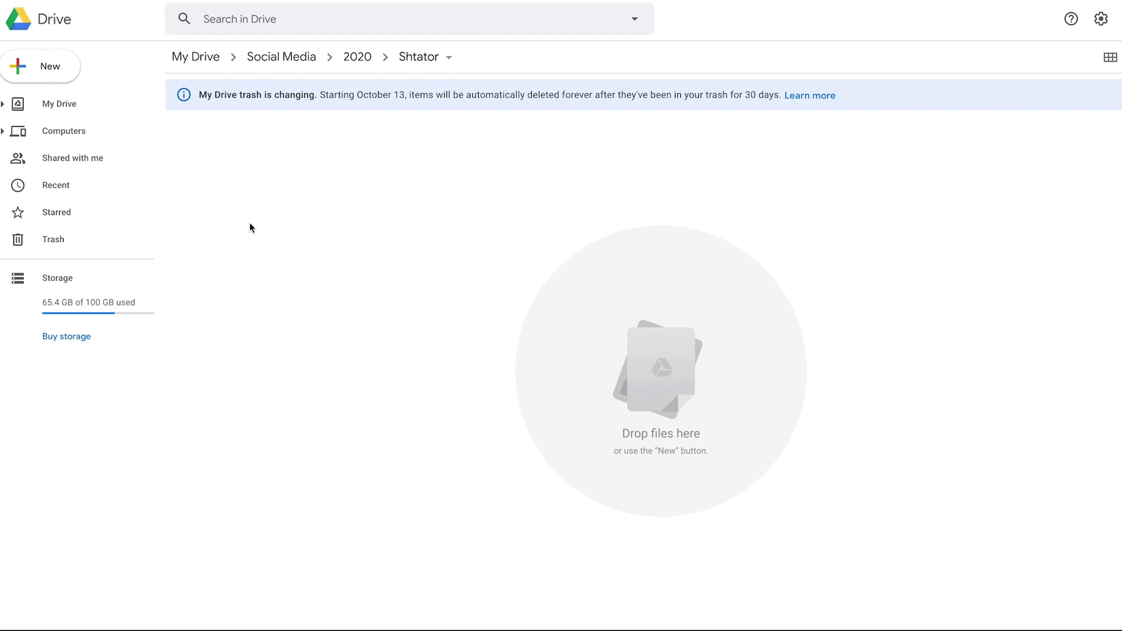
# Create a new folder named "java 1" inside the Shtator folder.
pyautogui.click(51, 70)
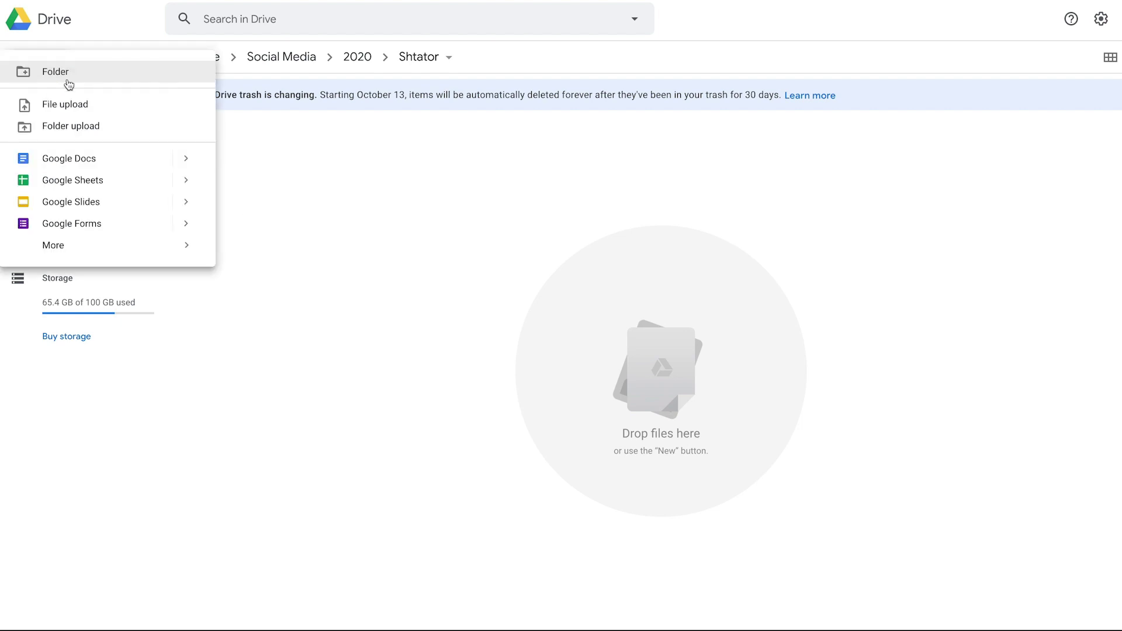
pyautogui.click(78, 79)
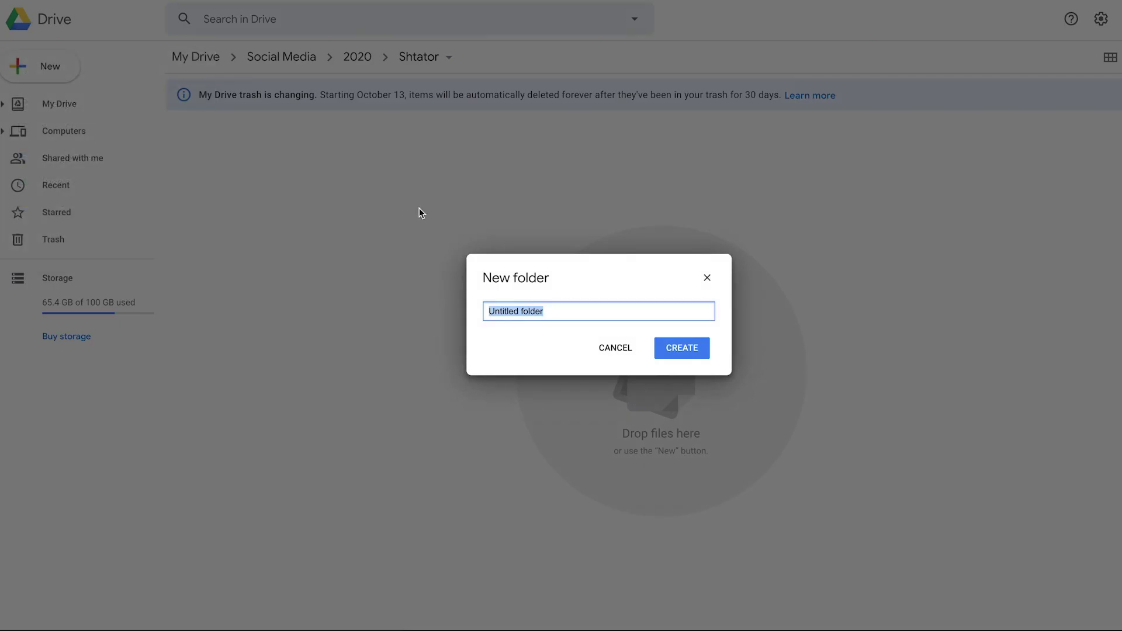
pyautogui.write('i')
pyautogui.write('ava 1')
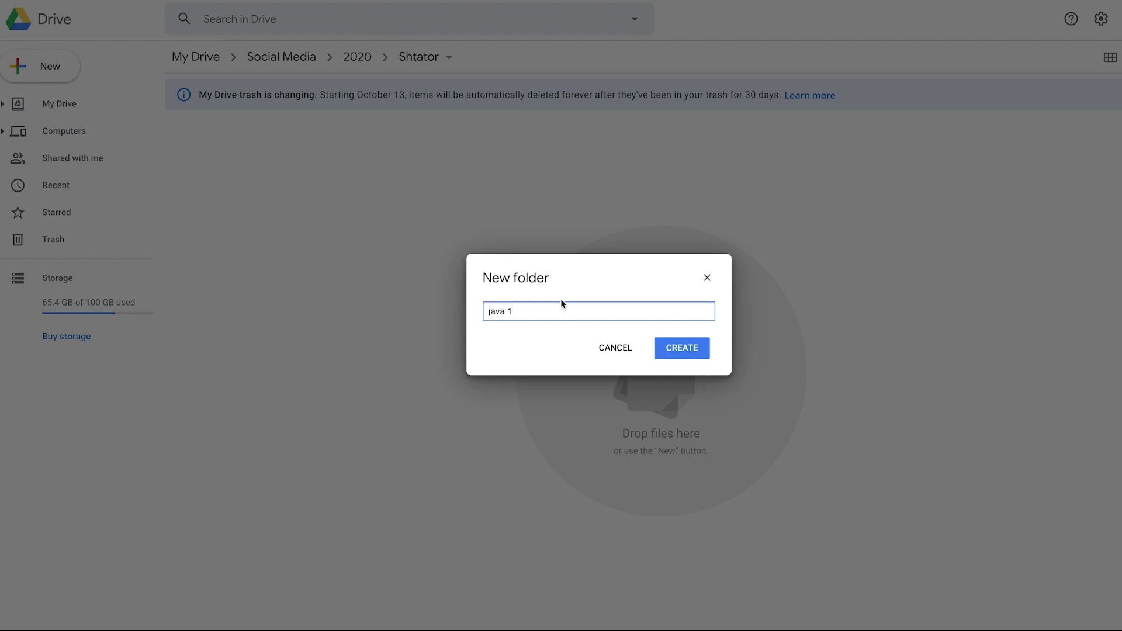
pyautogui.click(686, 349)
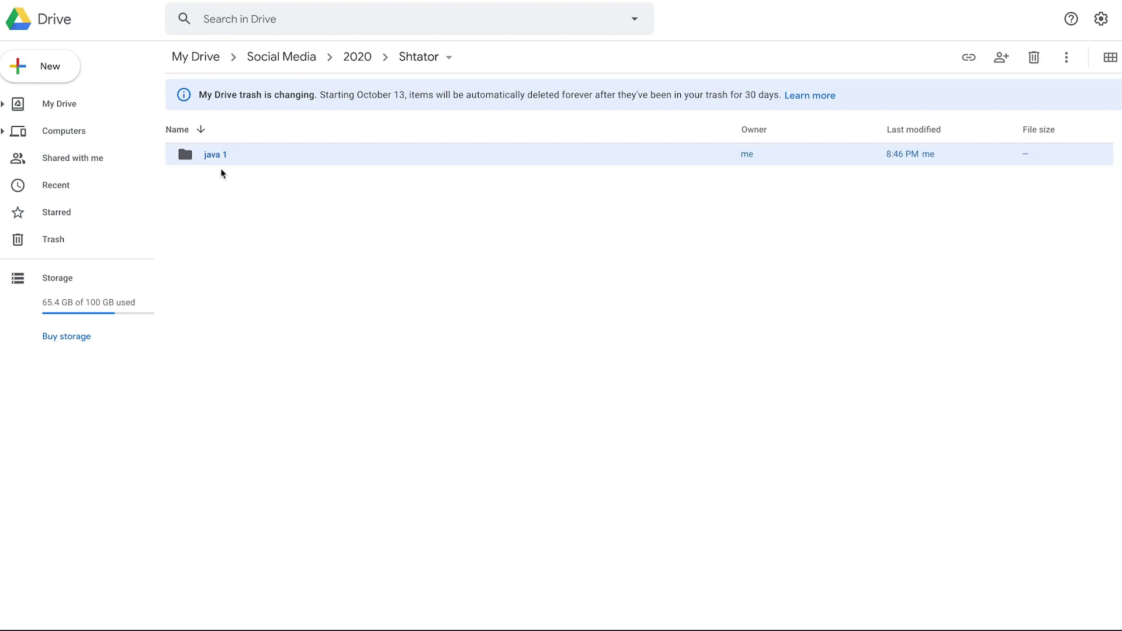
# Upload the download.jpeg image into the java 1 folder and rename it Foto.jpeg.
pyautogui.doubleClick(218, 153)
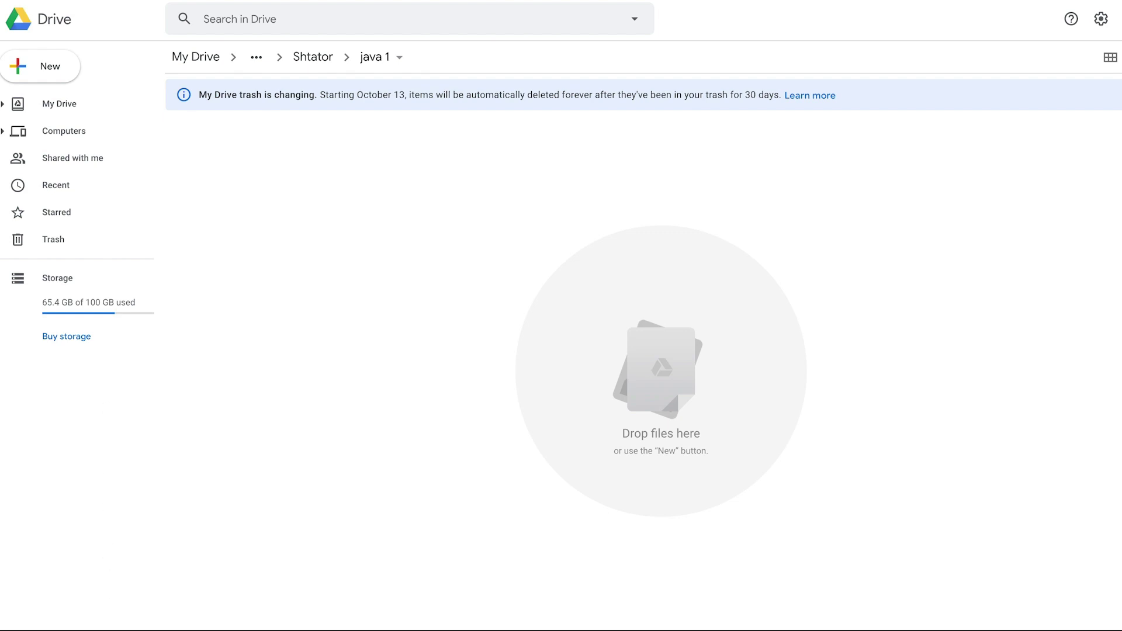
pyautogui.moveTo(89, 570); pyautogui.dragTo(263, 171)
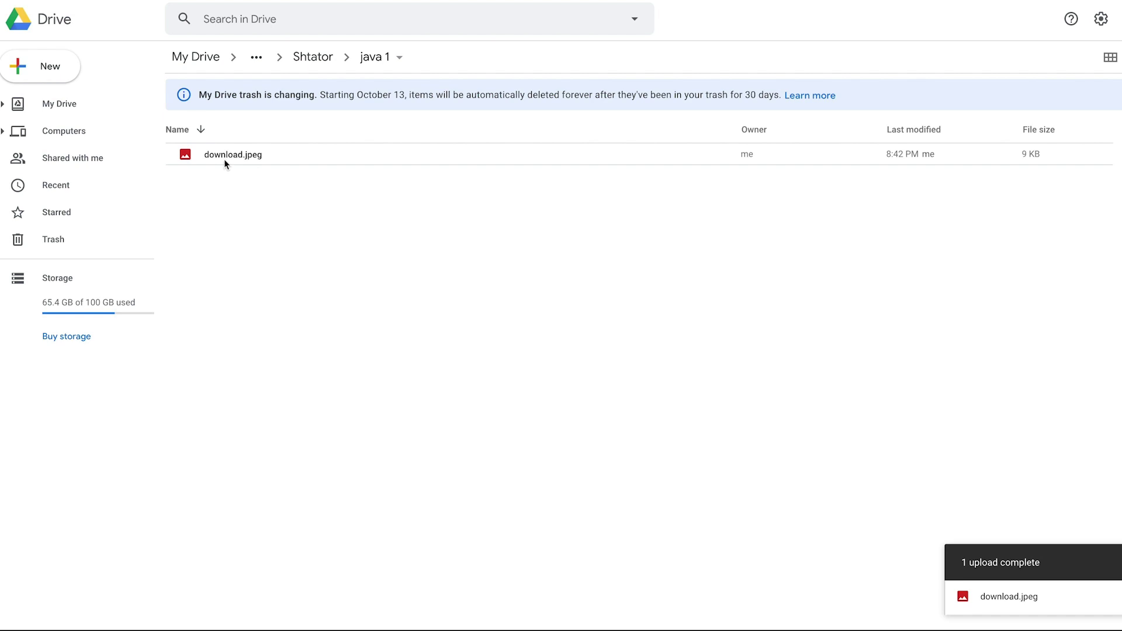
pyautogui.click(224, 160)
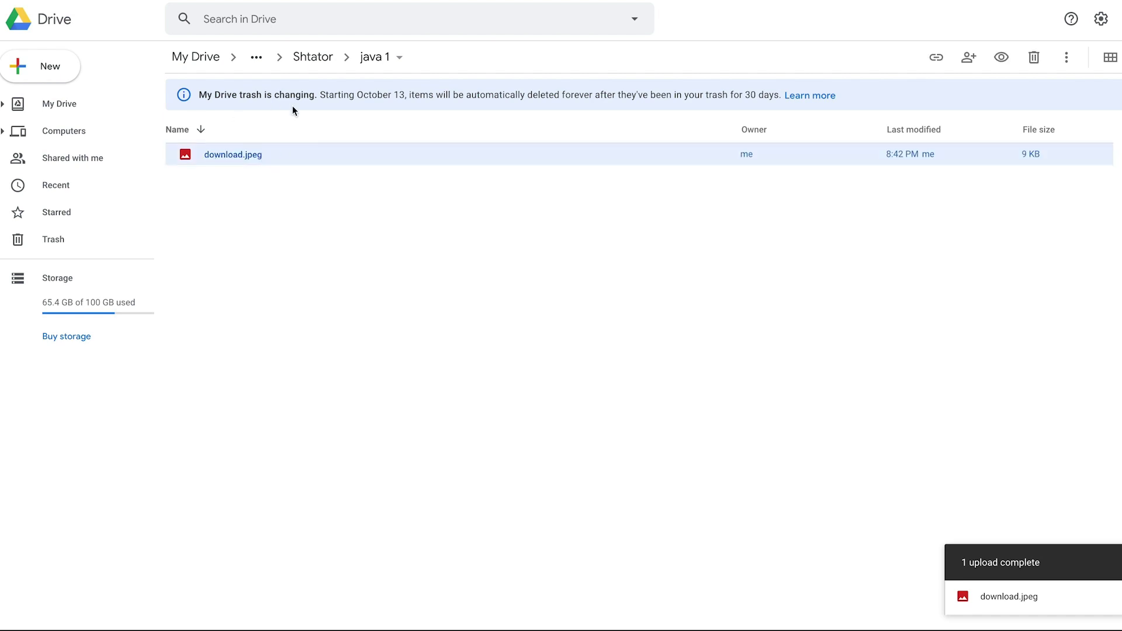
pyautogui.rightClick(219, 157)
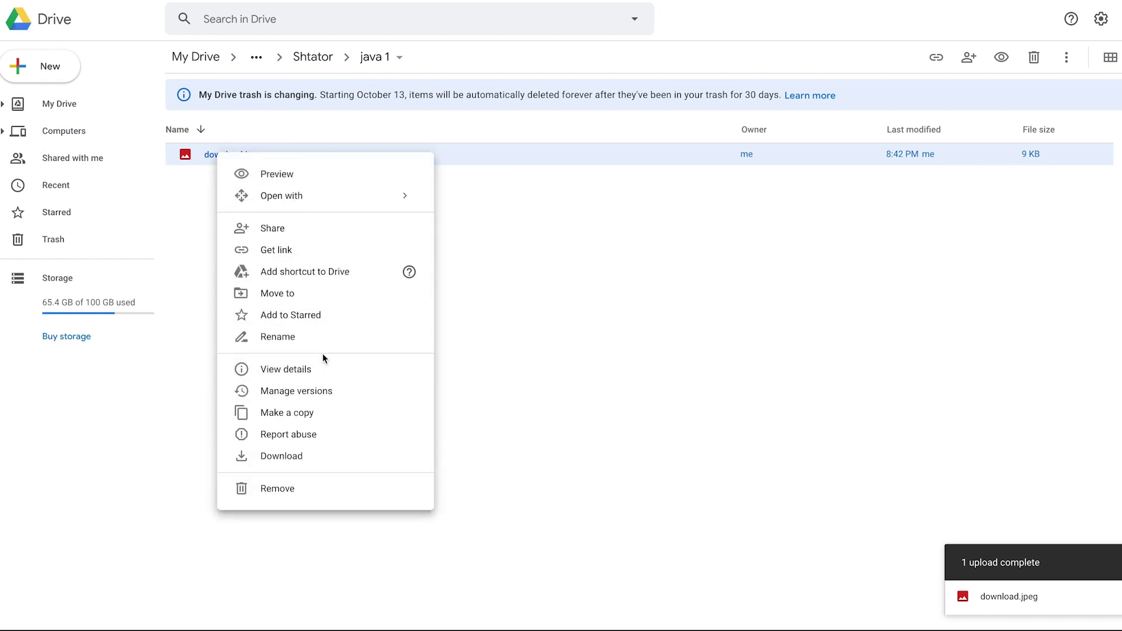
pyautogui.click(305, 335)
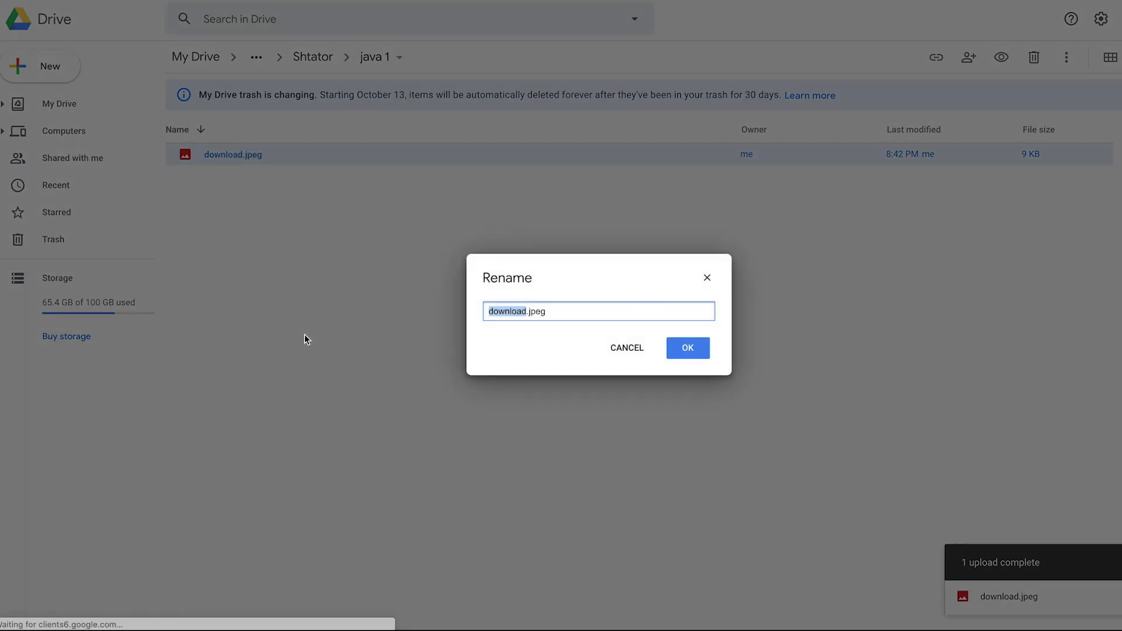
pyautogui.write('Foto')
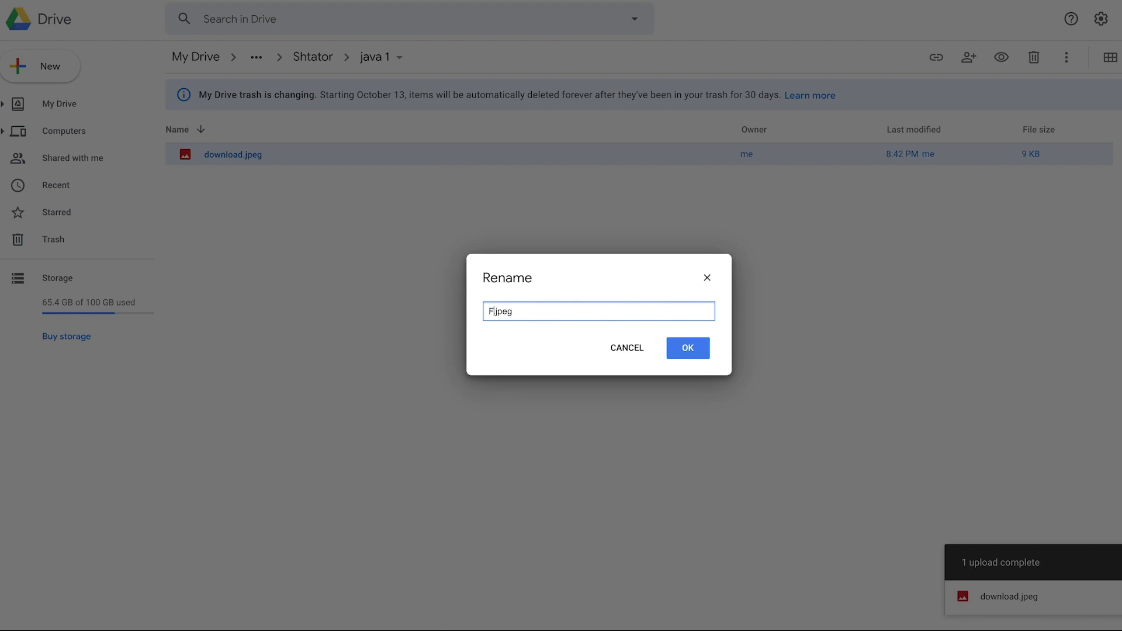
pyautogui.click(681, 348)
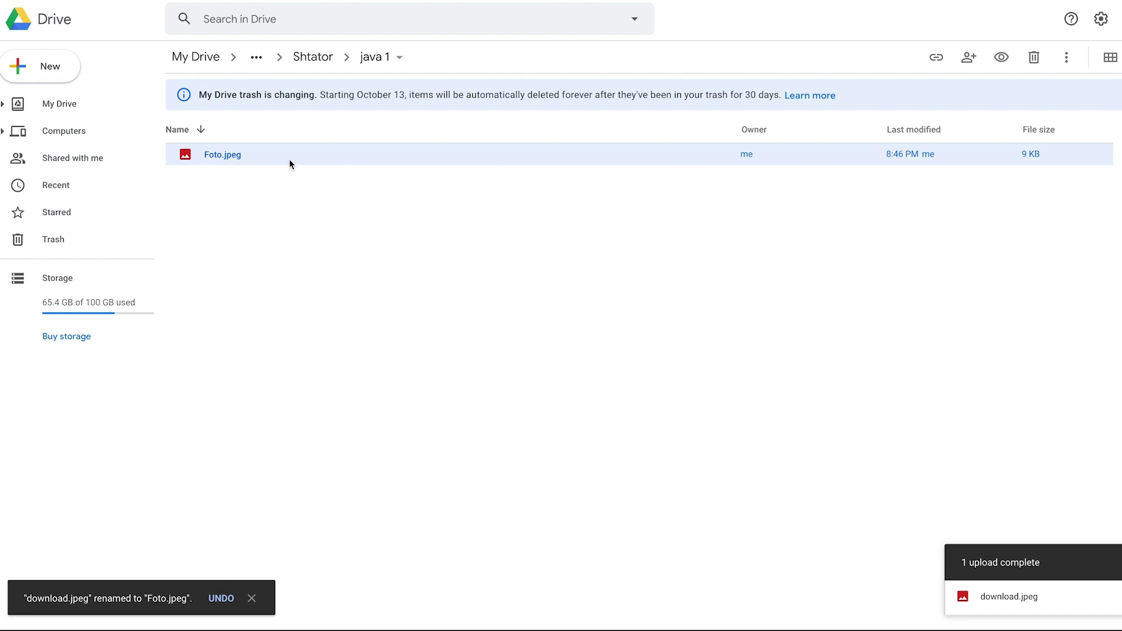
# Set the link access of Foto.jpeg to Anyone with the link and copy its sharing link.
pyautogui.rightClick(289, 163)
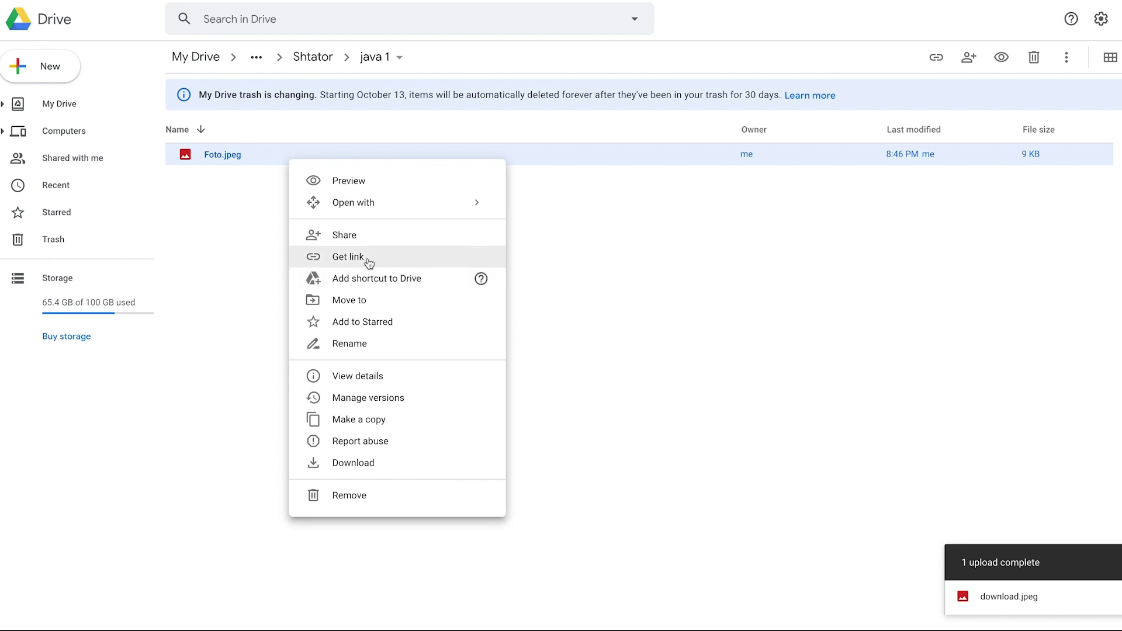
pyautogui.click(369, 263)
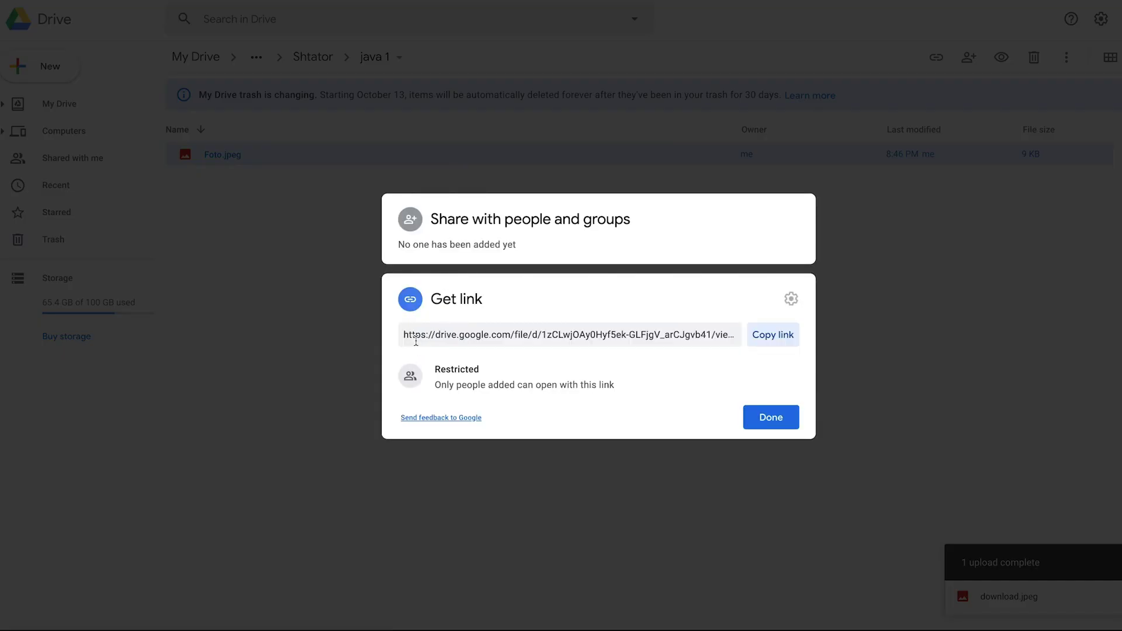
pyautogui.click(758, 339)
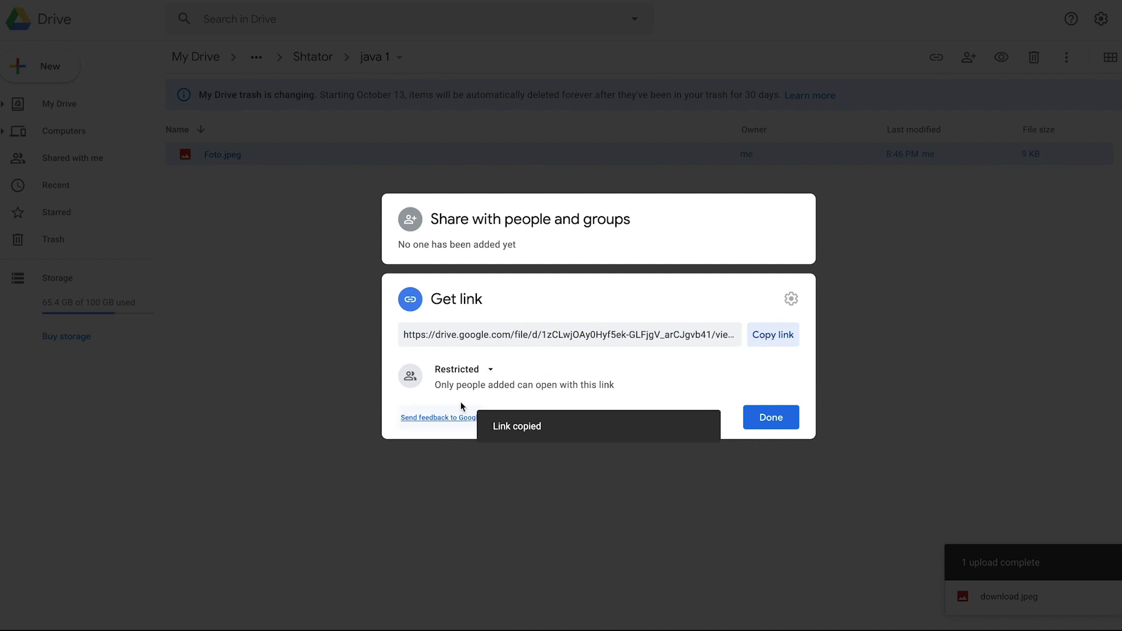
pyautogui.click(471, 369)
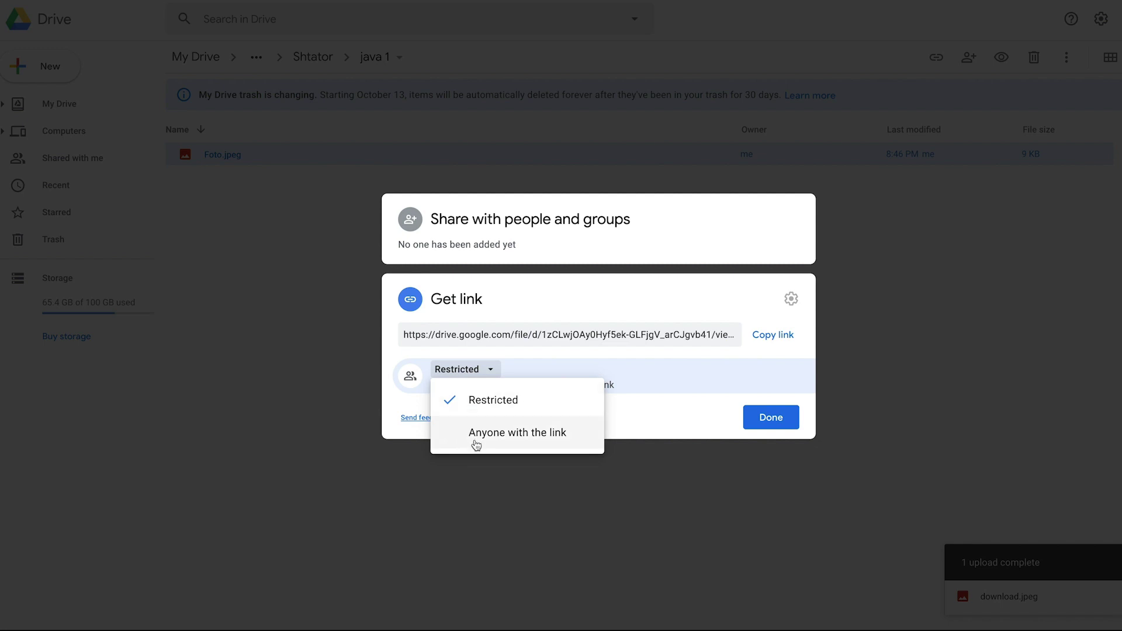
pyautogui.click(491, 434)
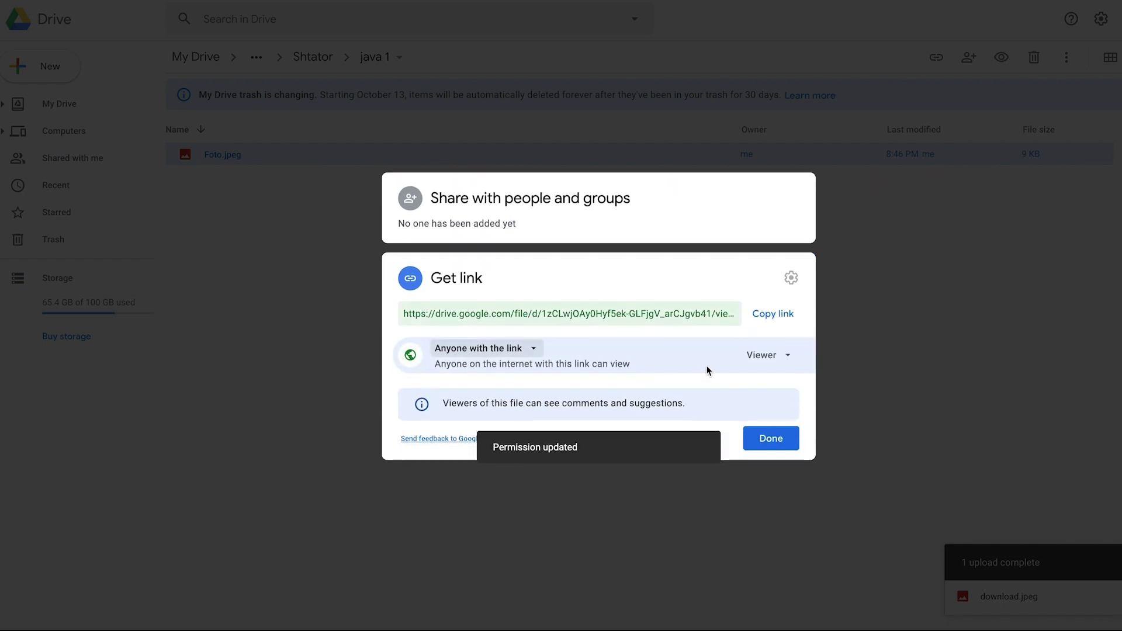
pyautogui.click(768, 314)
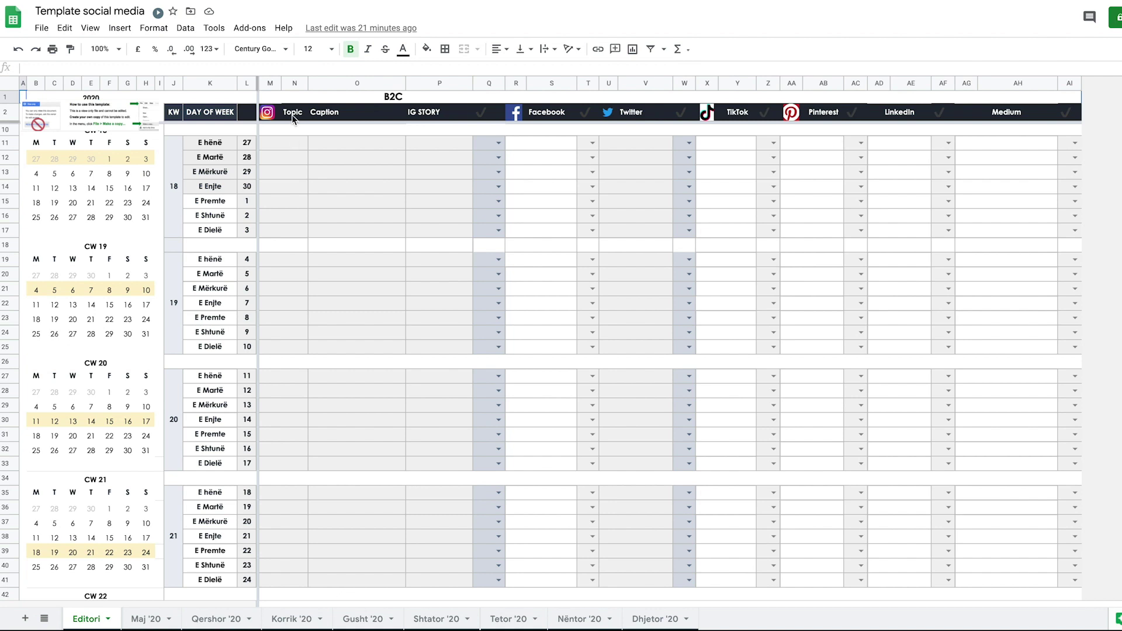
# In the Google Sheets template's Editori sheet, enter topic "Video" and caption "Nje video fantastike. #videofantastike" for E hënë 27.
pyautogui.click(287, 144)
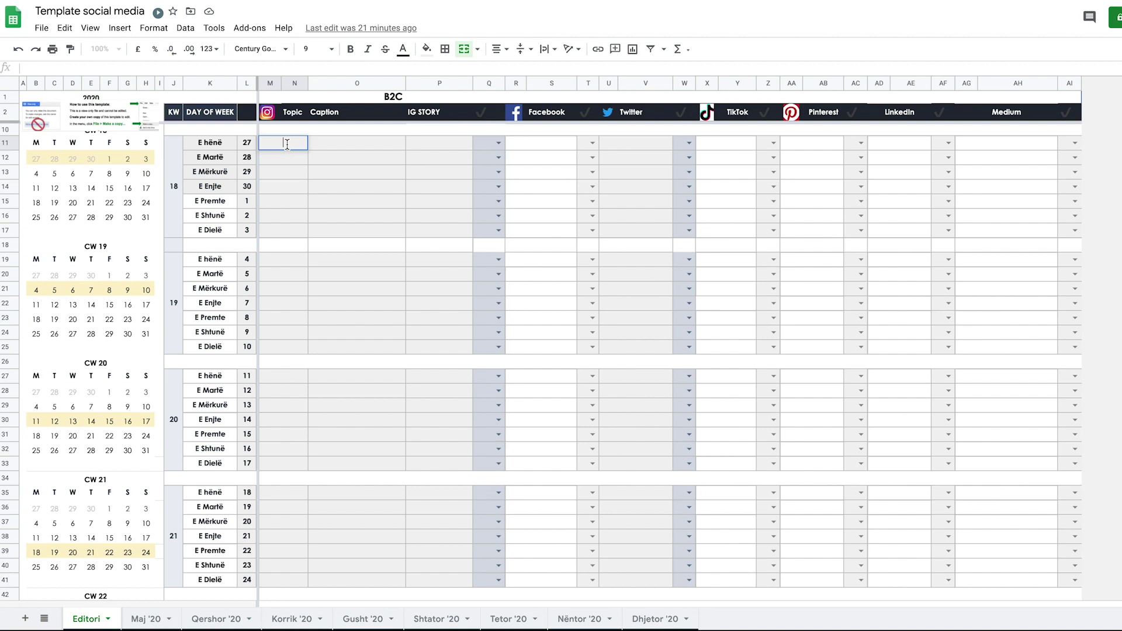
pyautogui.write('Video')
pyautogui.doubleClick(373, 141)
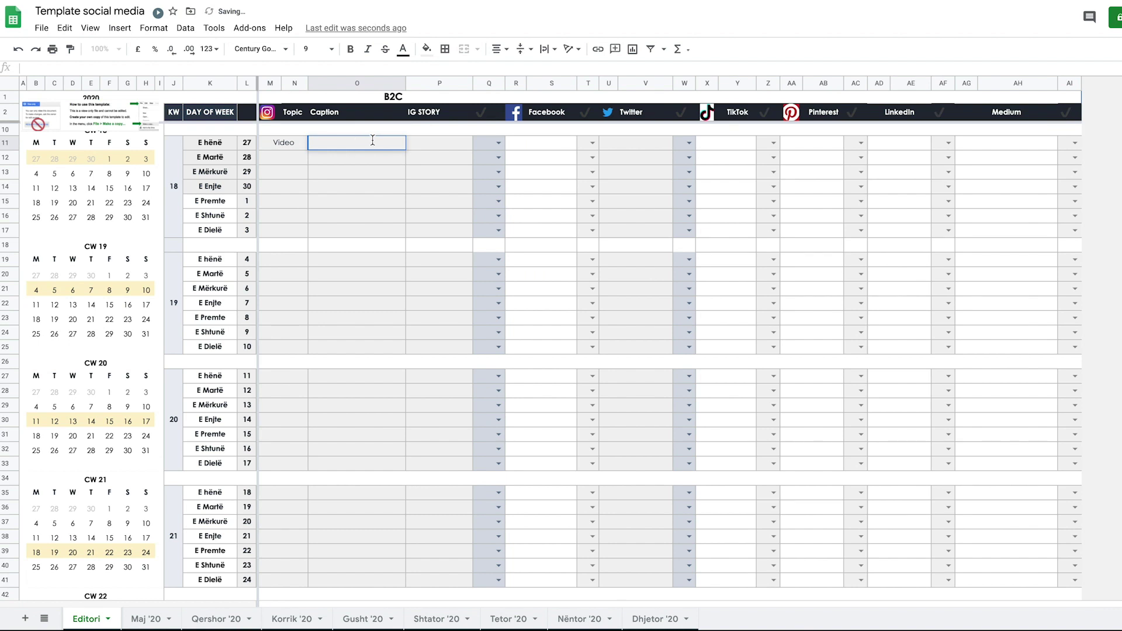
pyautogui.write('Nje video fantast')
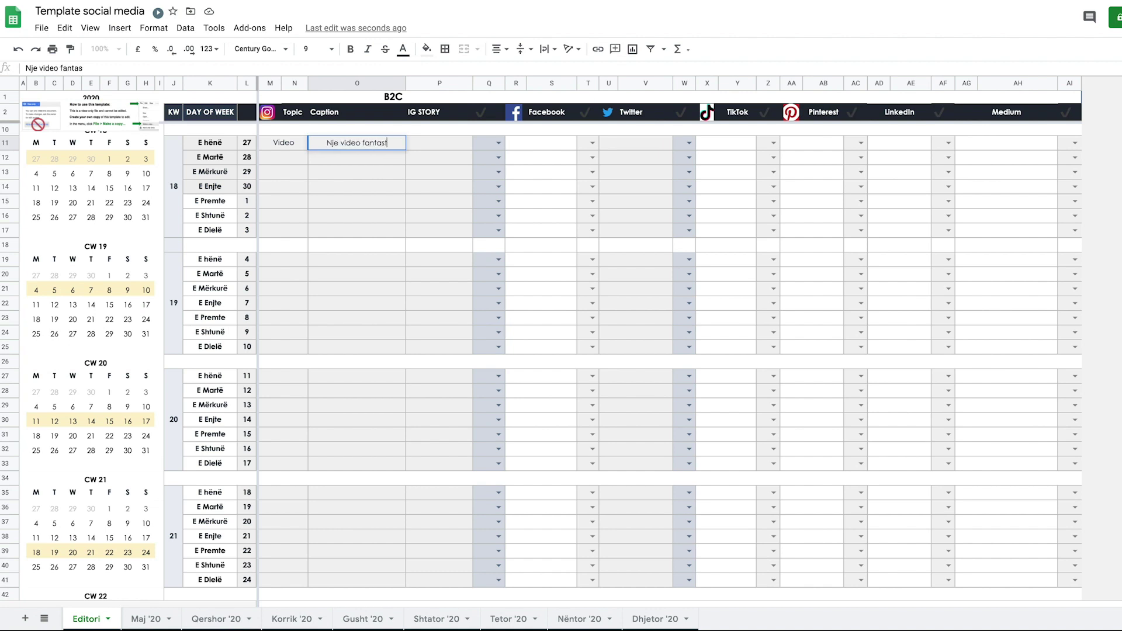
pyautogui.write('ike')
pyautogui.write('. #vudei==')
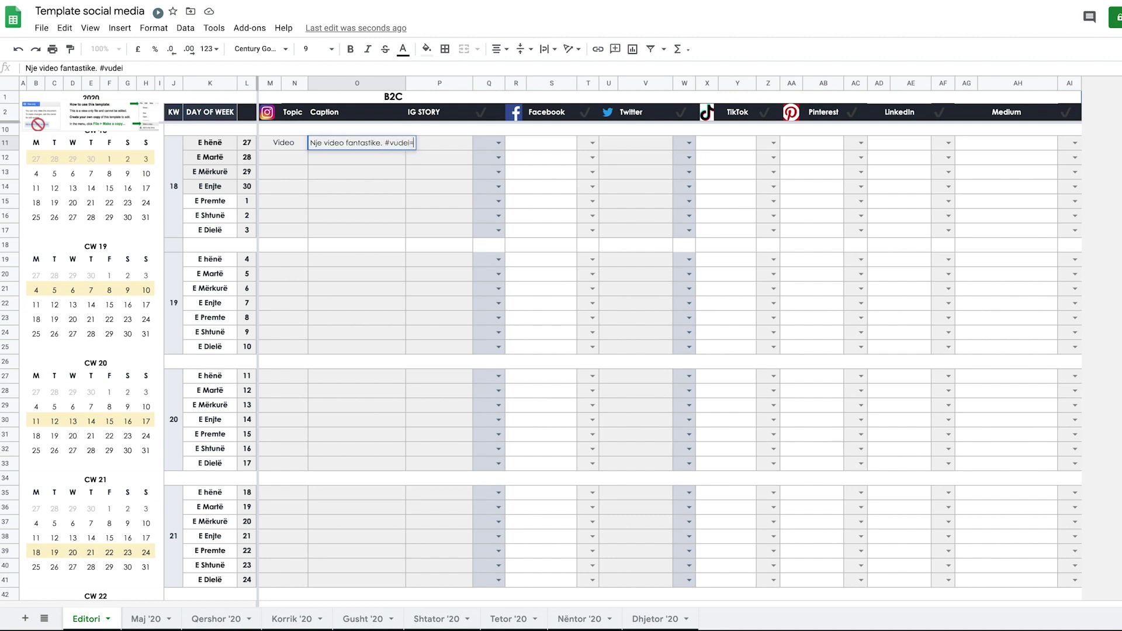
pyautogui.press('BackSpace')
pyautogui.press('BackSpace')
pyautogui.press('BackSpace')
pyautogui.press('BackSpace')
pyautogui.press('BackSpace')
pyautogui.press('BackSpace')
pyautogui.write('ide')
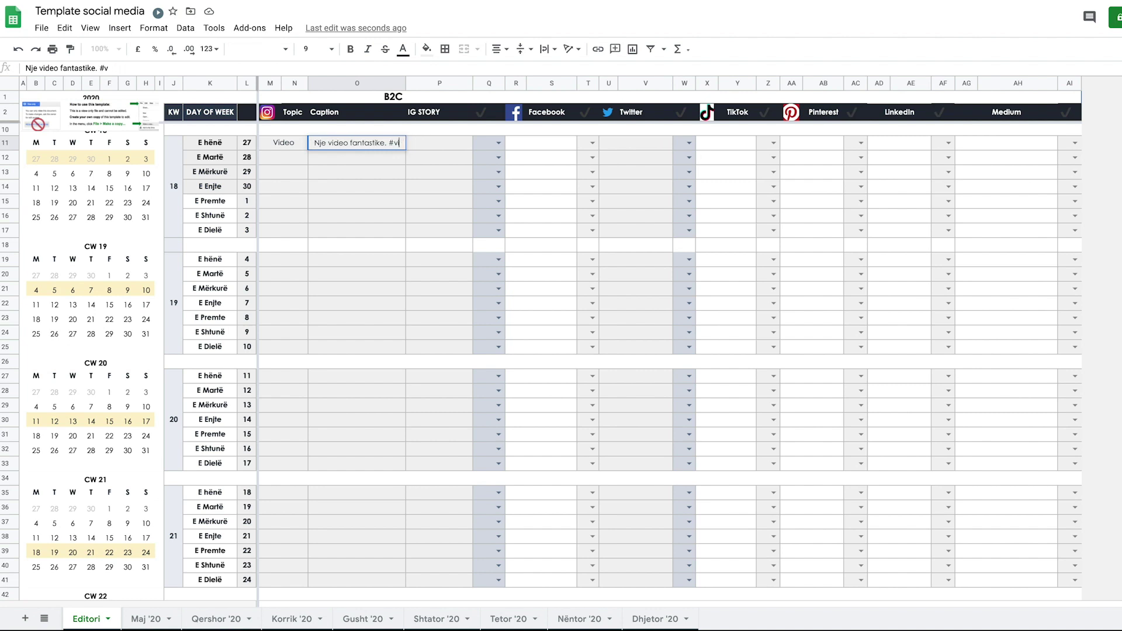
pyautogui.write('ofantas')
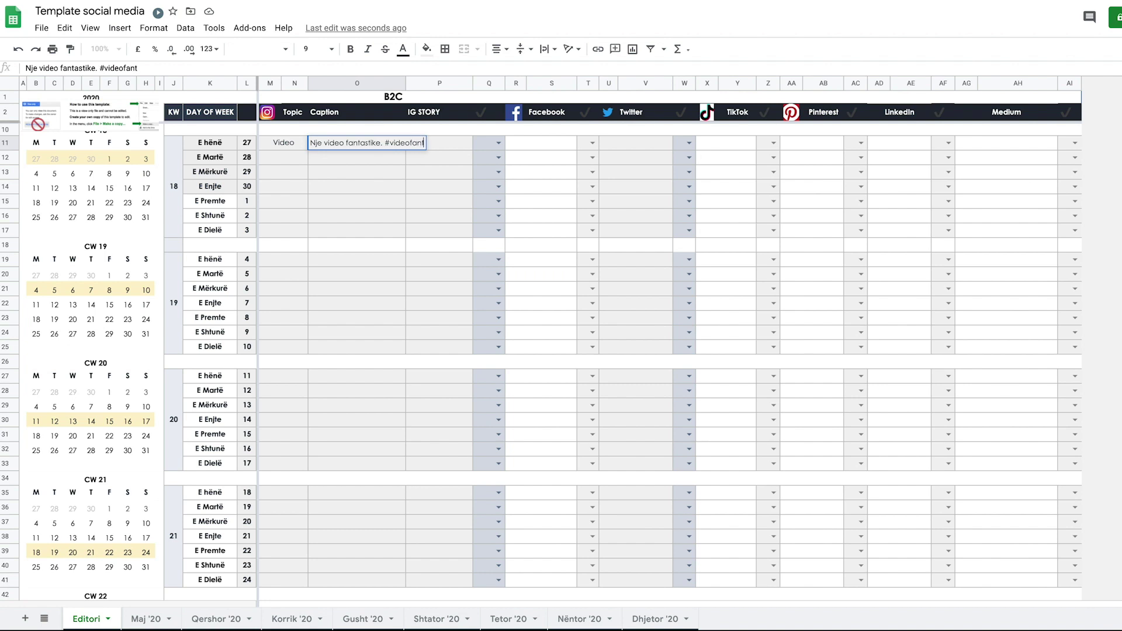
pyautogui.write('tike')
pyautogui.click(388, 158)
pyautogui.moveTo(386, 137); pyautogui.dragTo(386, 149)
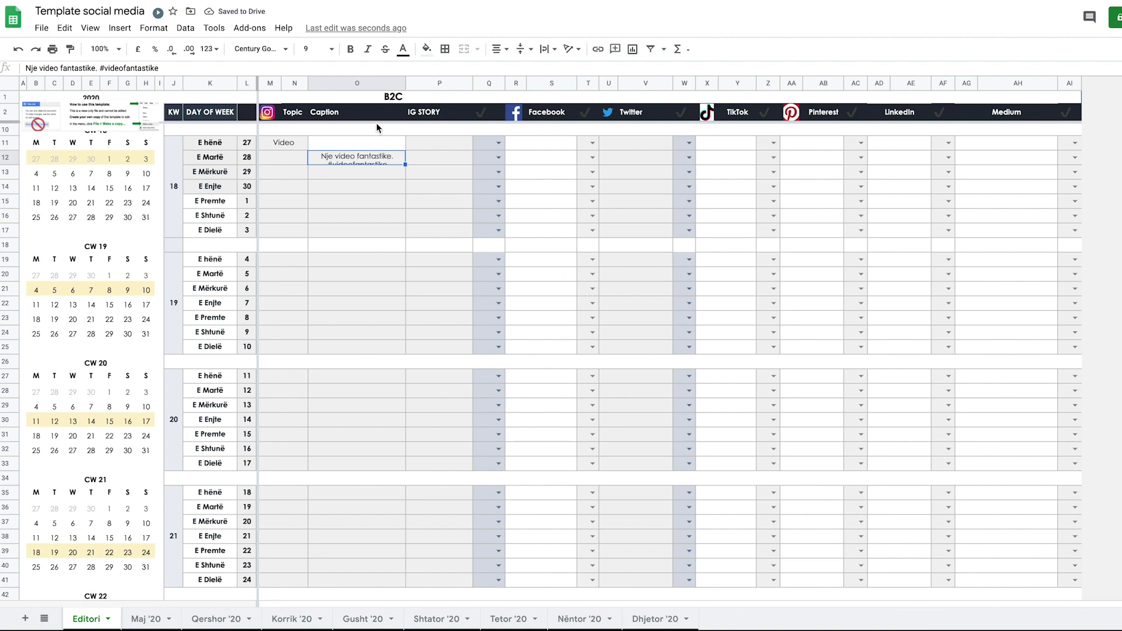
pyautogui.hotkey('ctrl', 'z')
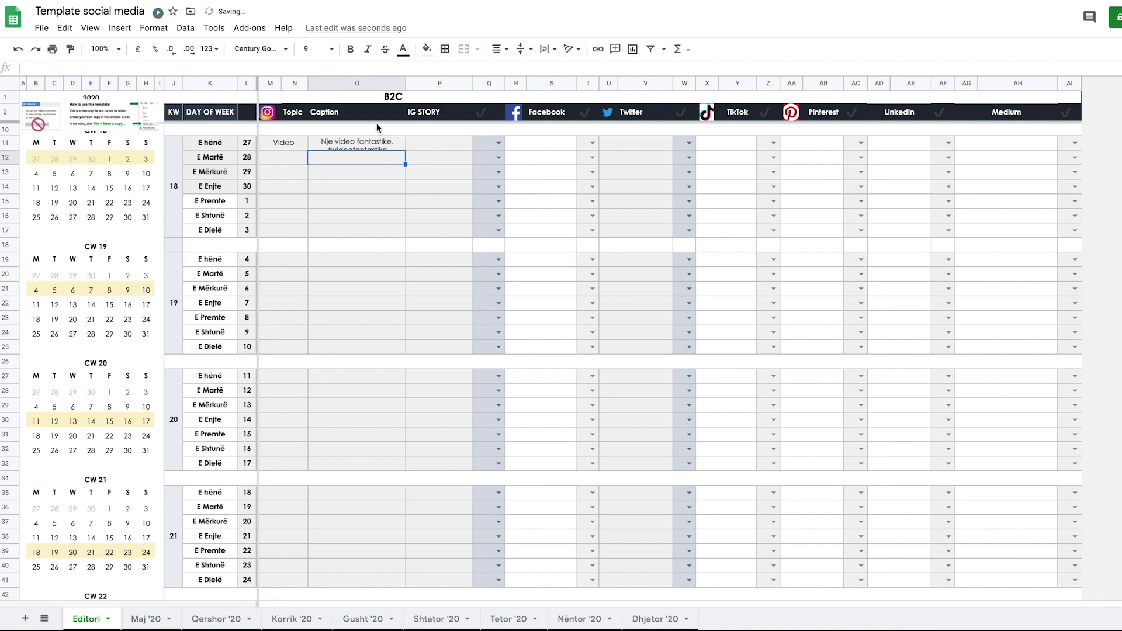
# Insert a column right of the Caption column and paste the Foto.jpeg sharing link from Google Drive into it for E hënë 27.
pyautogui.rightClick(389, 83)
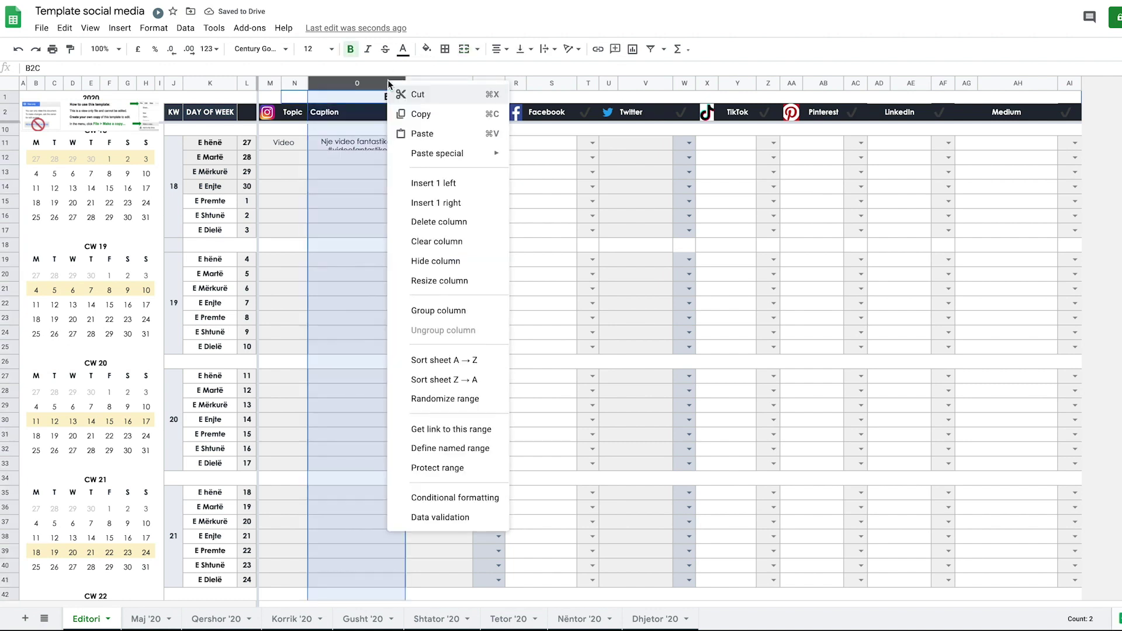
pyautogui.click(443, 203)
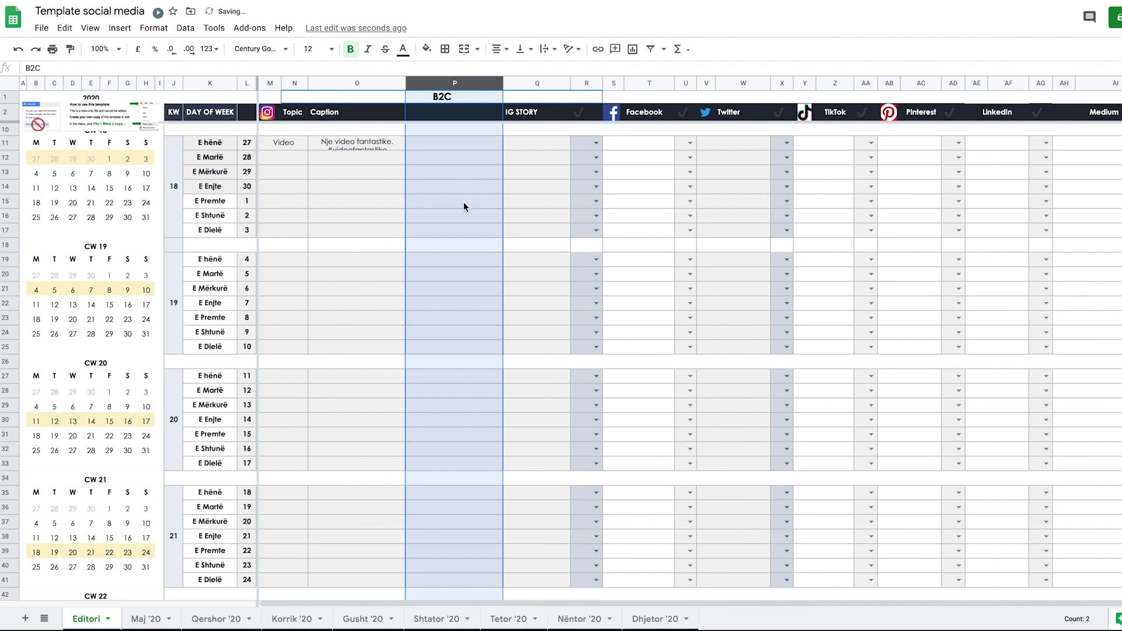
pyautogui.click(453, 145)
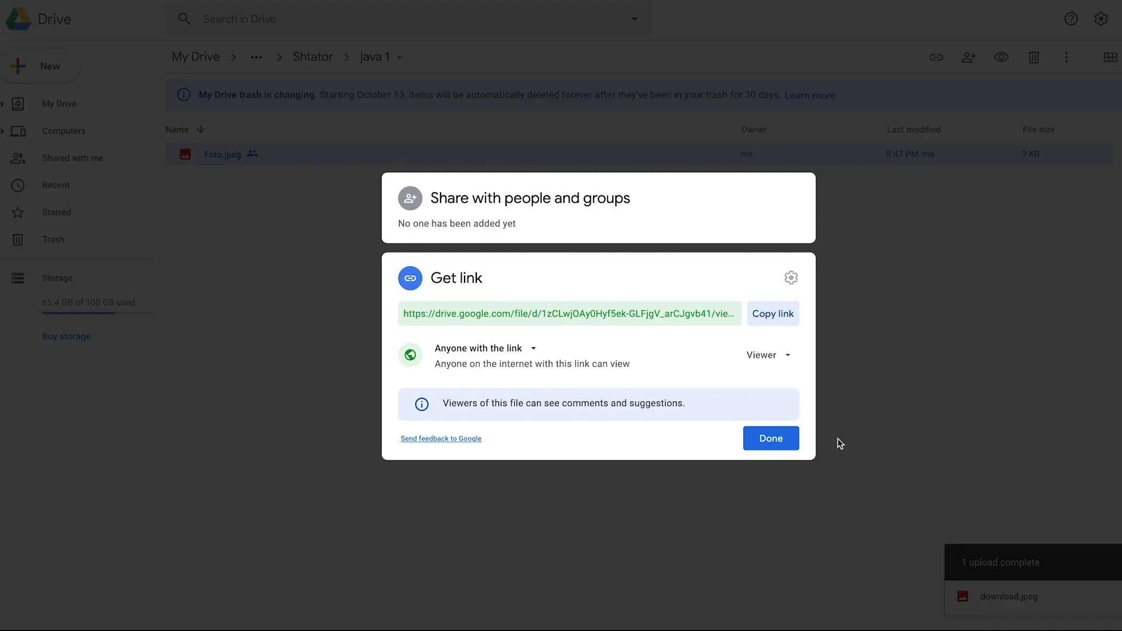
pyautogui.click(783, 314)
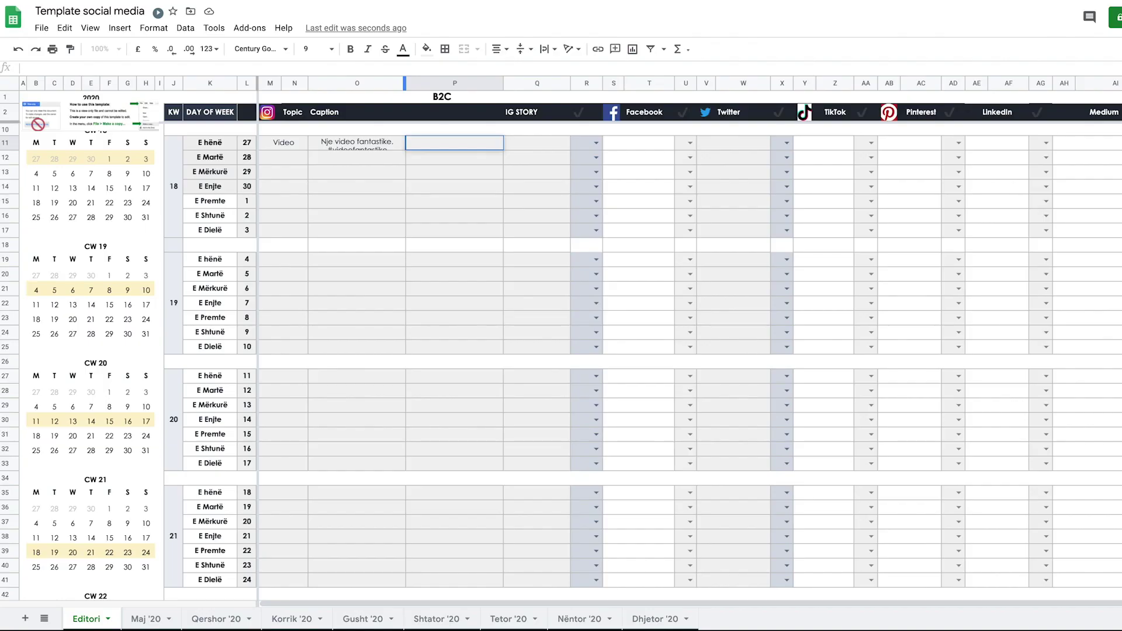
pyautogui.doubleClick(440, 137)
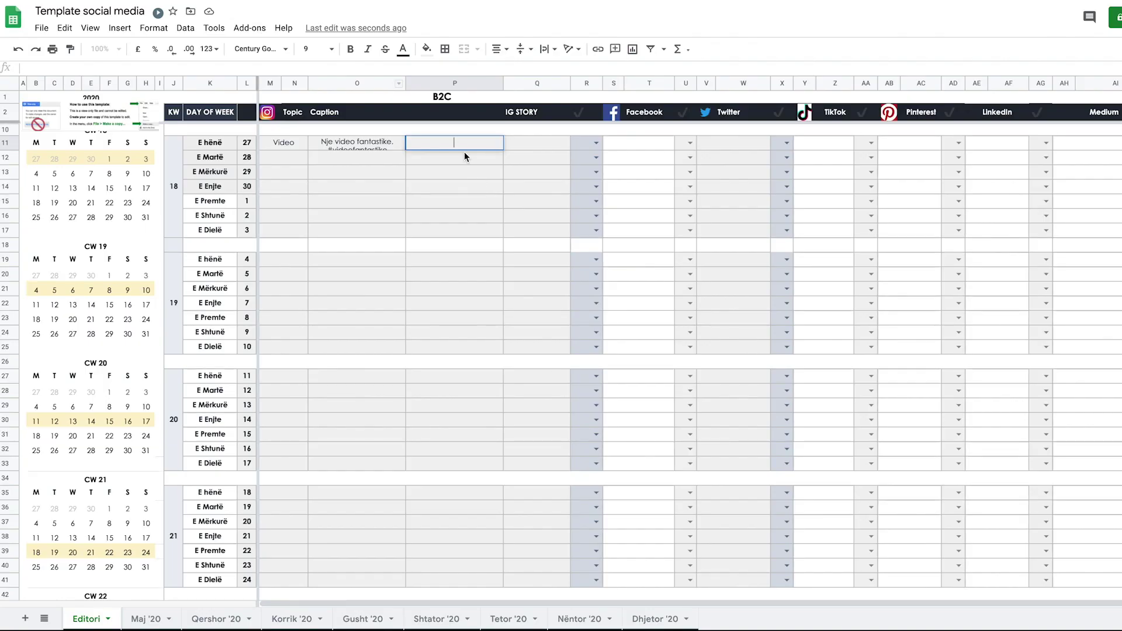
pyautogui.hotkey('ctrl', 'v')
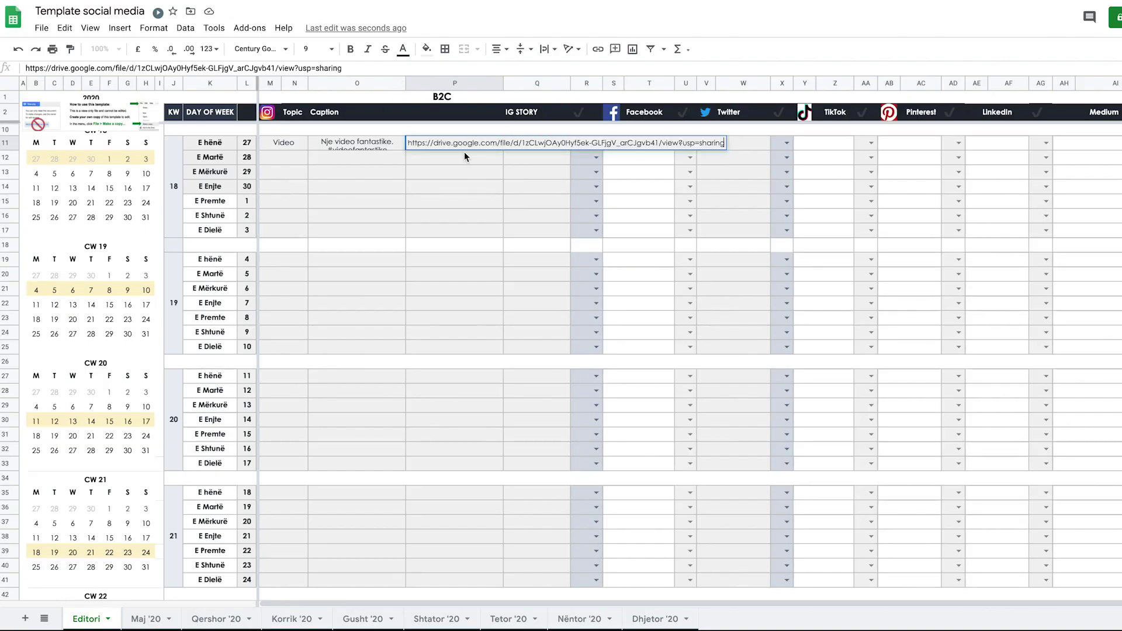
pyautogui.press('Return')
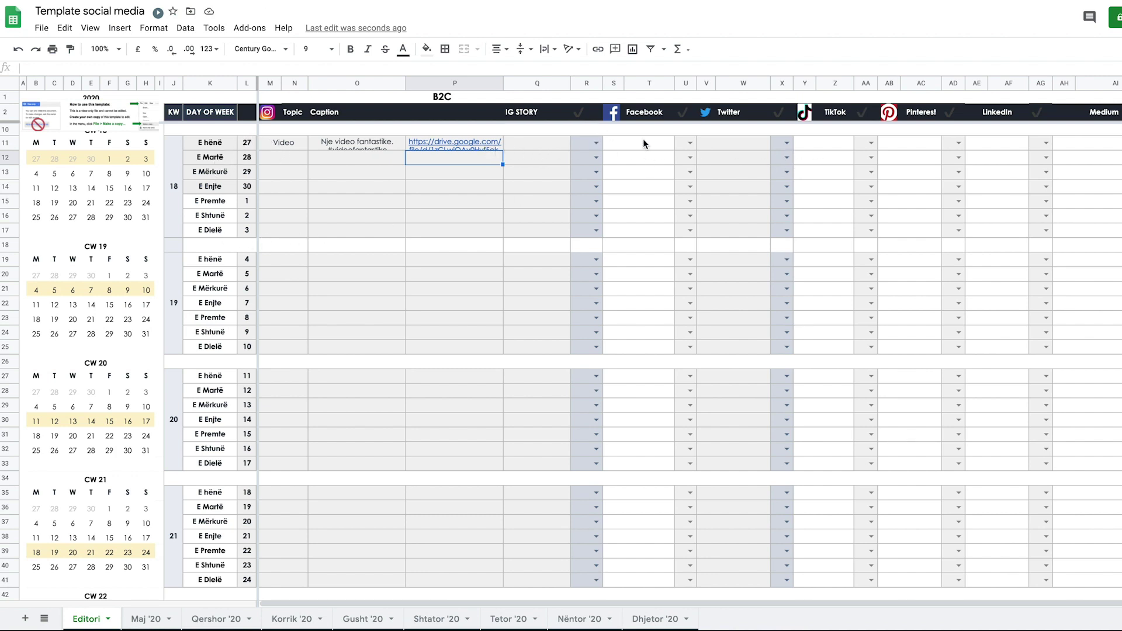
# Switch to Google Drive, close the sharing dialog and open Foto.jpeg in the java 1 folder for viewing.
pyautogui.click(283, 202)
pyautogui.moveTo(419, 146)
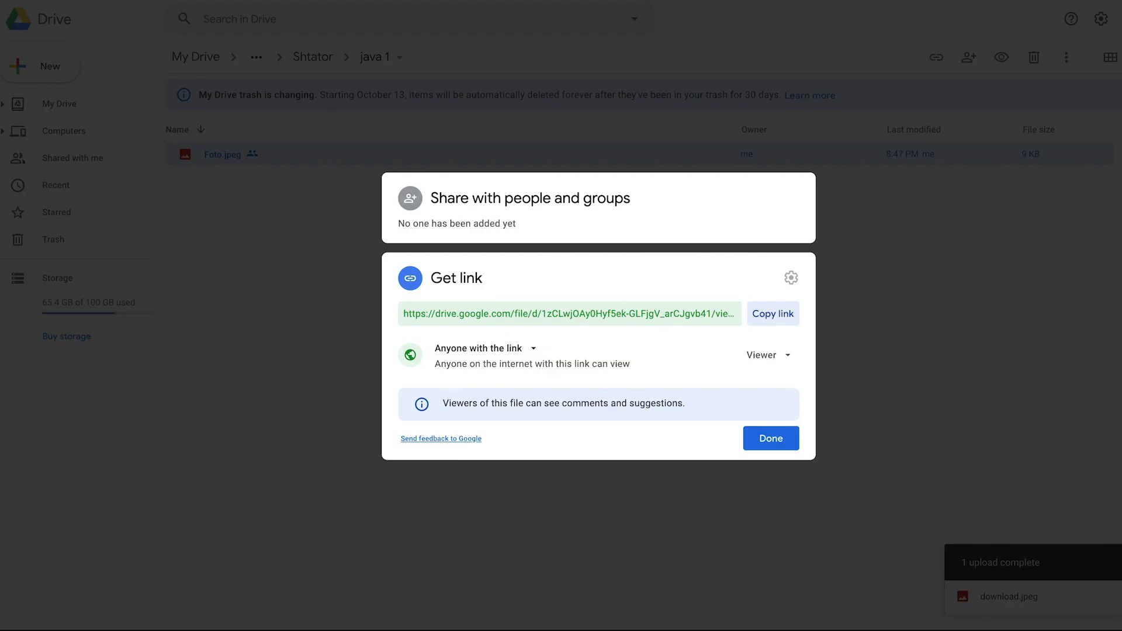
pyautogui.click(296, 370)
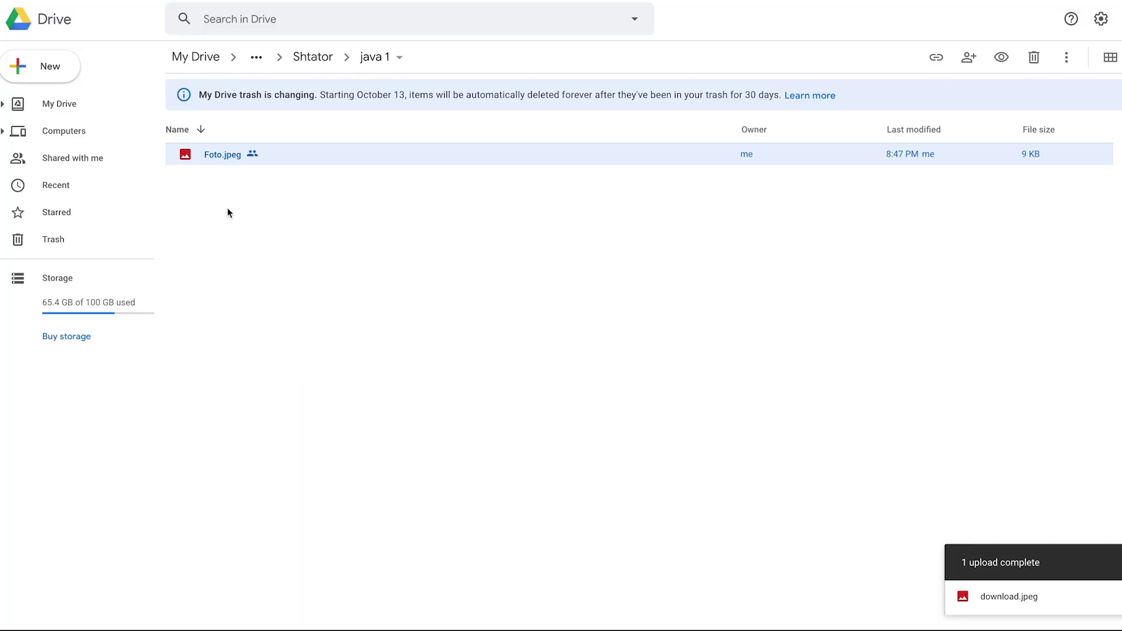
pyautogui.doubleClick(217, 155)
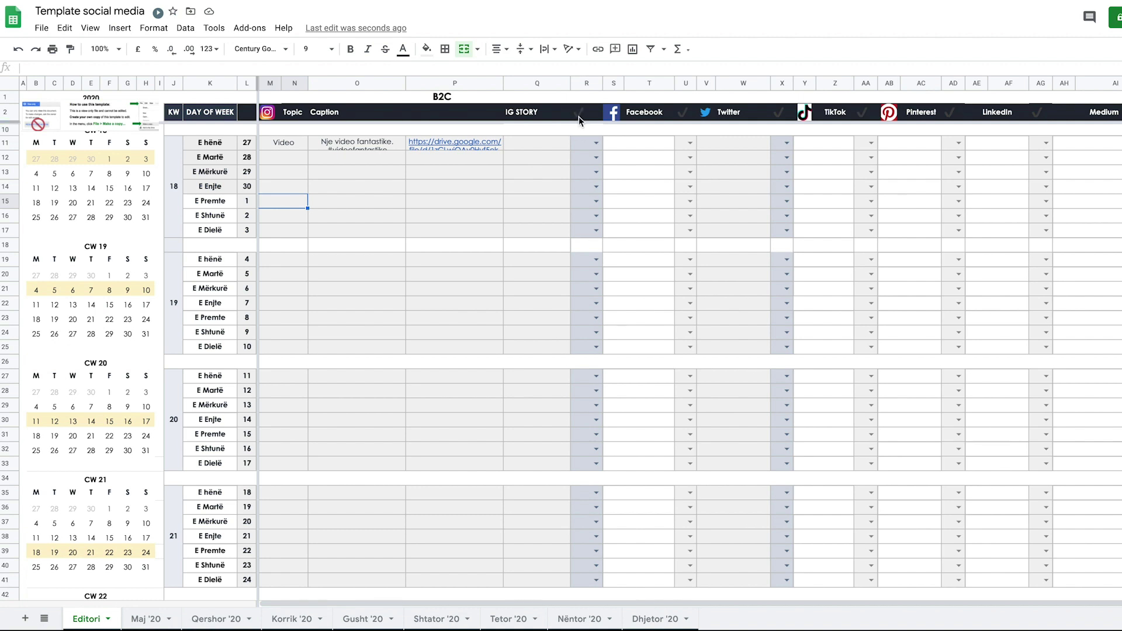
# In the Google Sheets template, set the Instagram status for E hënë 27 to the person emoji and finally to the green check mark.
pyautogui.click(587, 145)
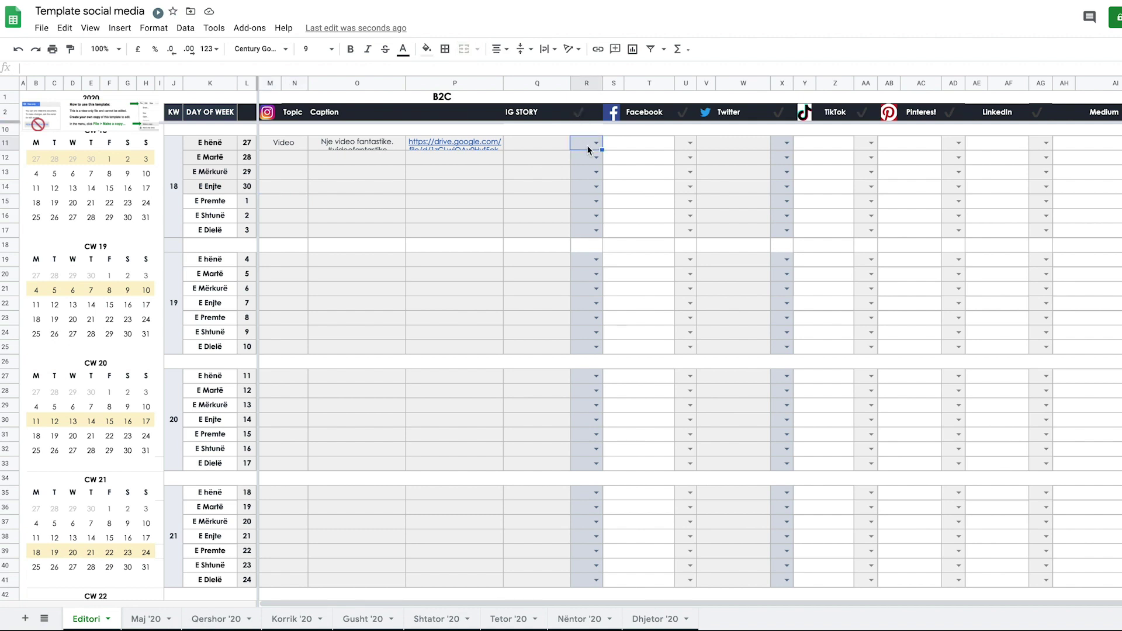
pyautogui.doubleClick(597, 142)
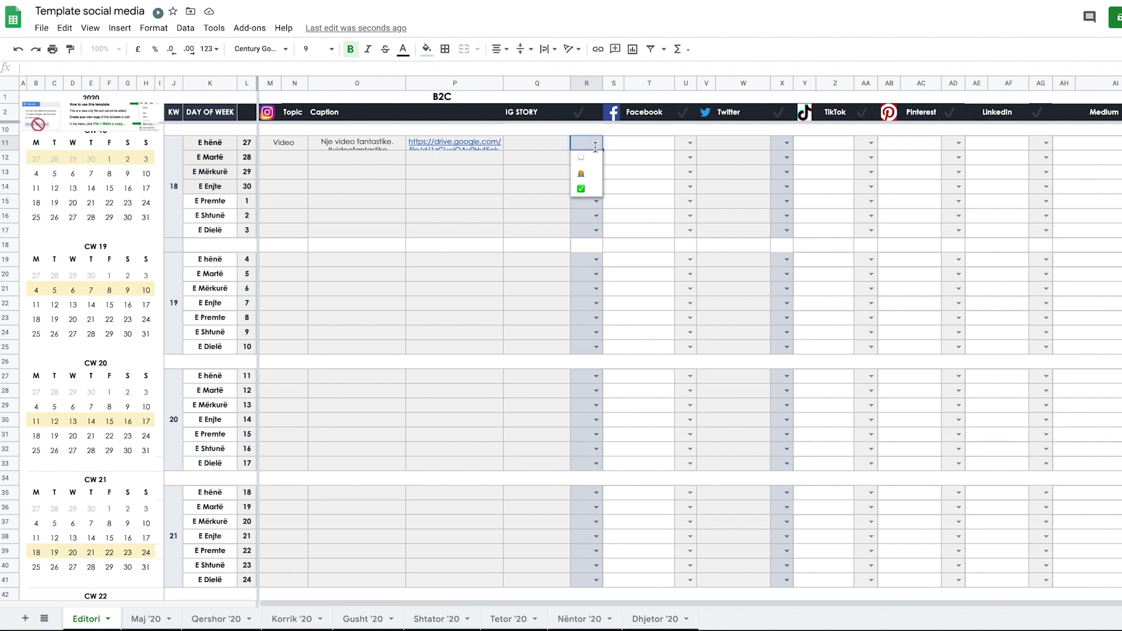
pyautogui.click(583, 161)
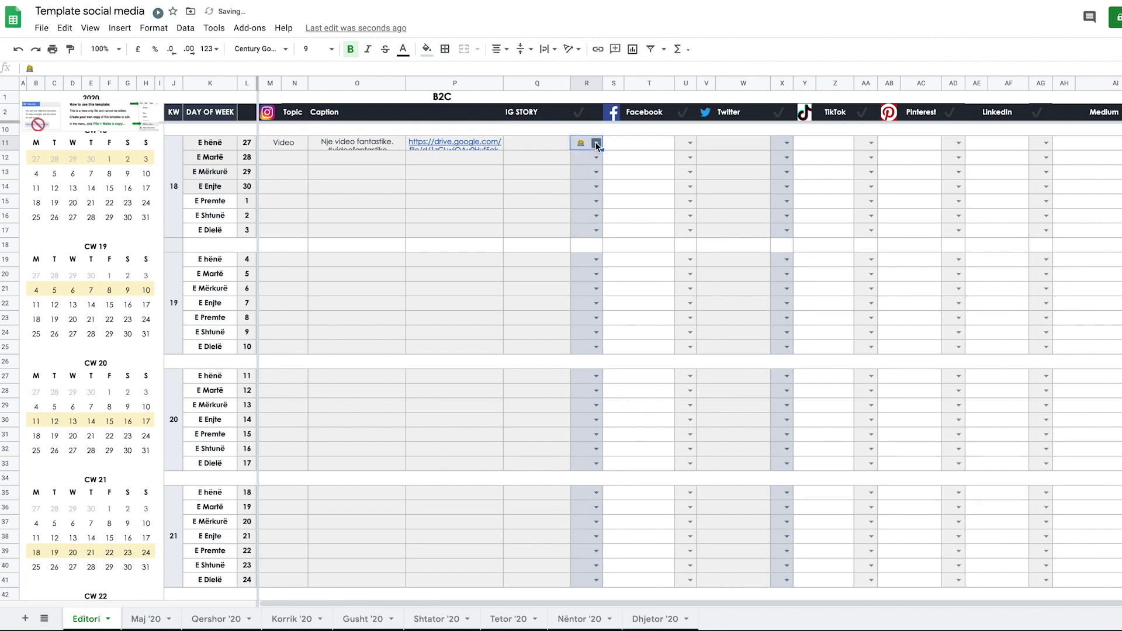
pyautogui.click(597, 143)
pyautogui.click(595, 189)
# View the spreadsheet's sharing options for people and link access, dismiss the sharing restrictions tip and close the dialog.
pyautogui.click(1115, 16)
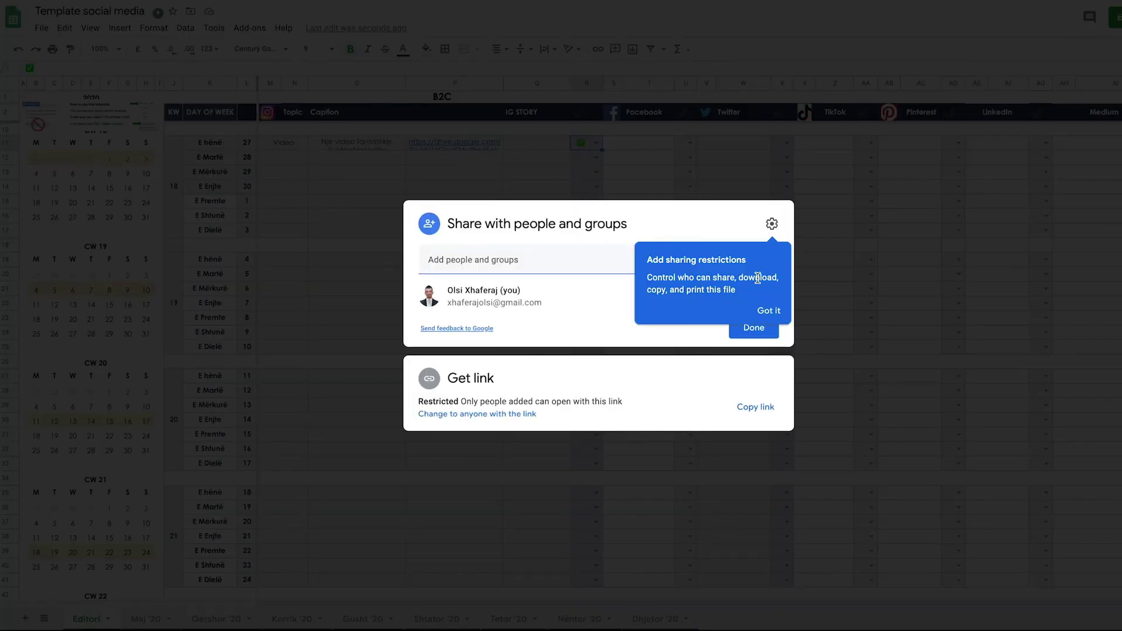
pyautogui.click(769, 311)
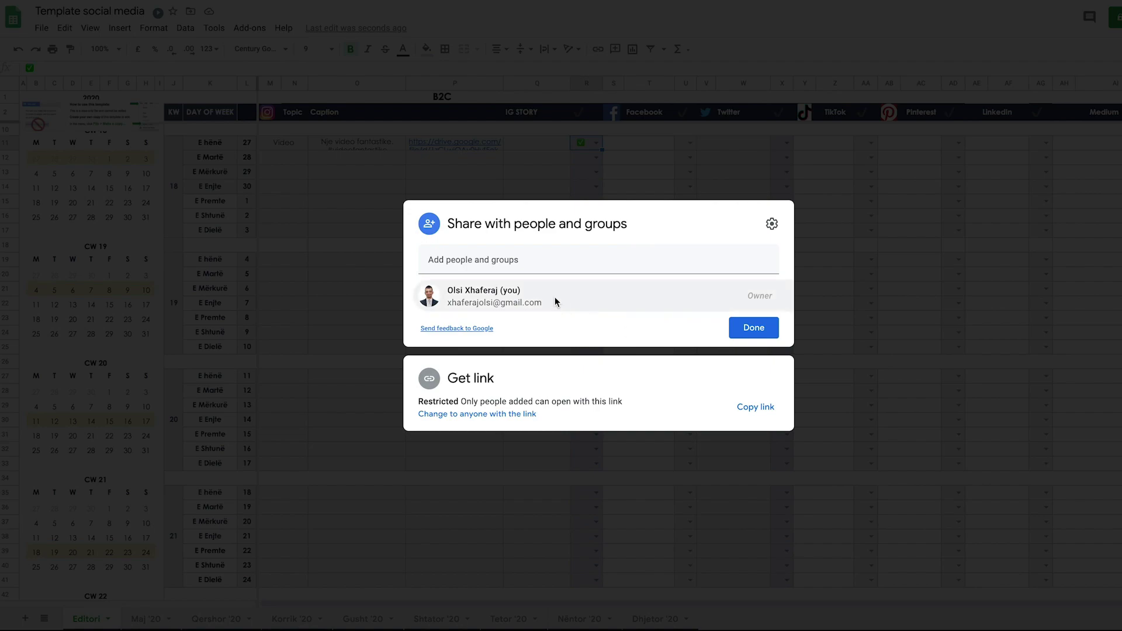
pyautogui.click(328, 240)
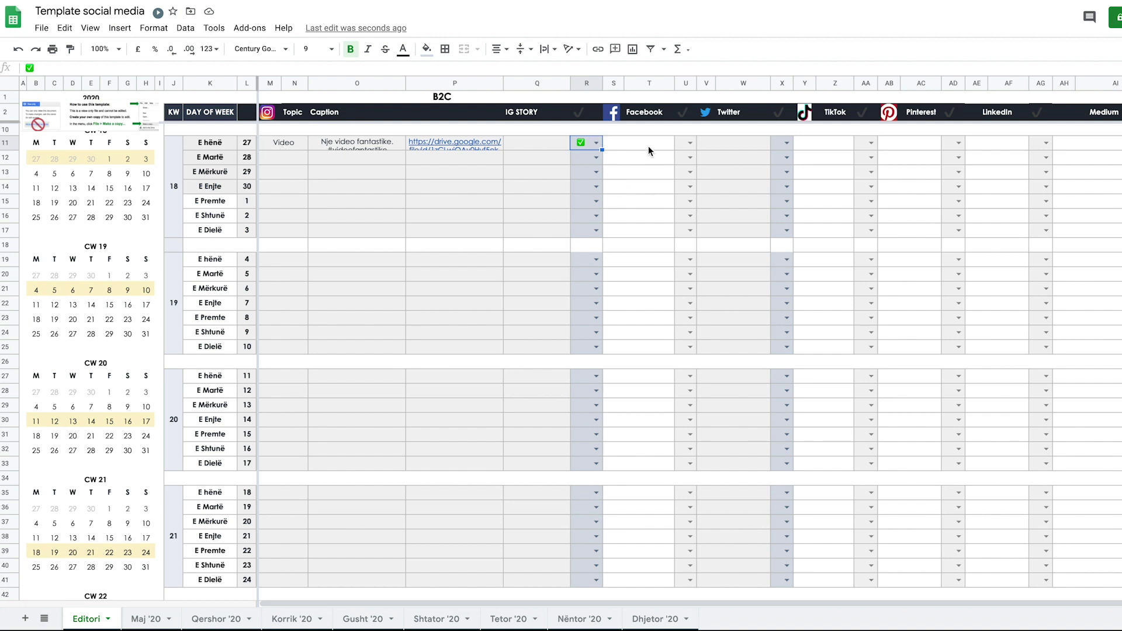
# Enlarge the "How to use this template" image until its text is readable and look up the Make a copy command.
pyautogui.click(140, 117)
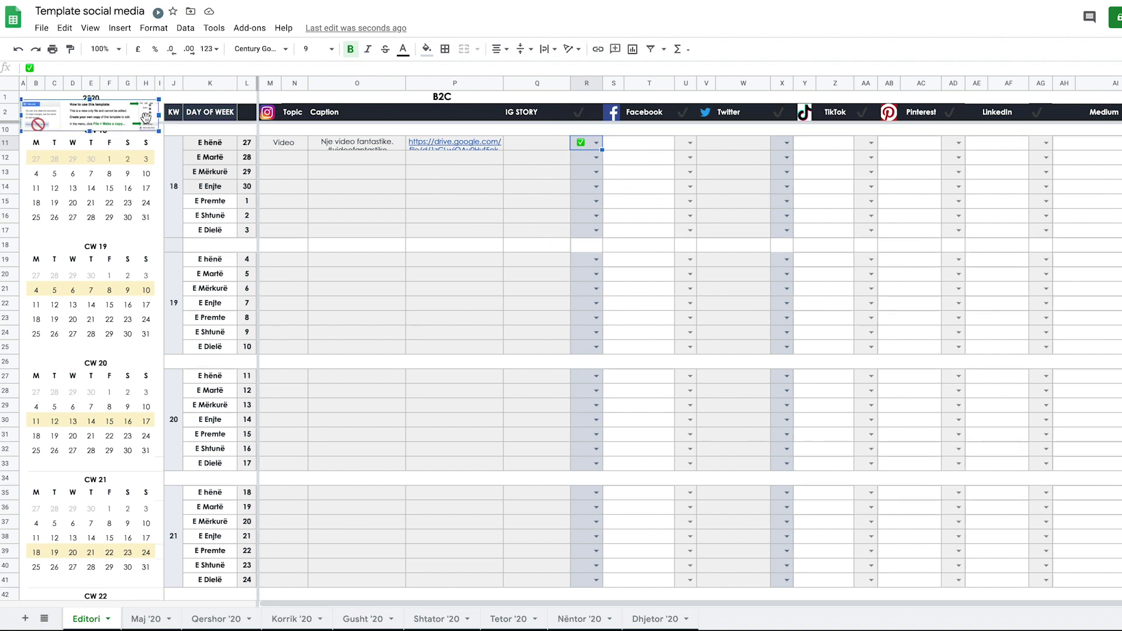
pyautogui.moveTo(160, 132); pyautogui.dragTo(468, 212)
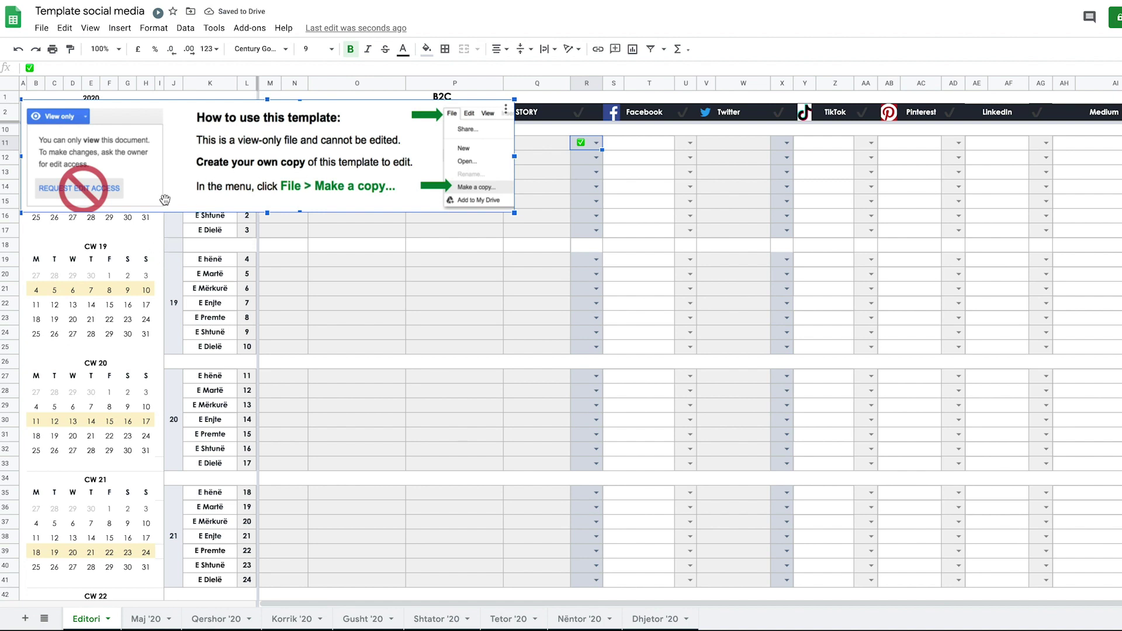
pyautogui.click(45, 28)
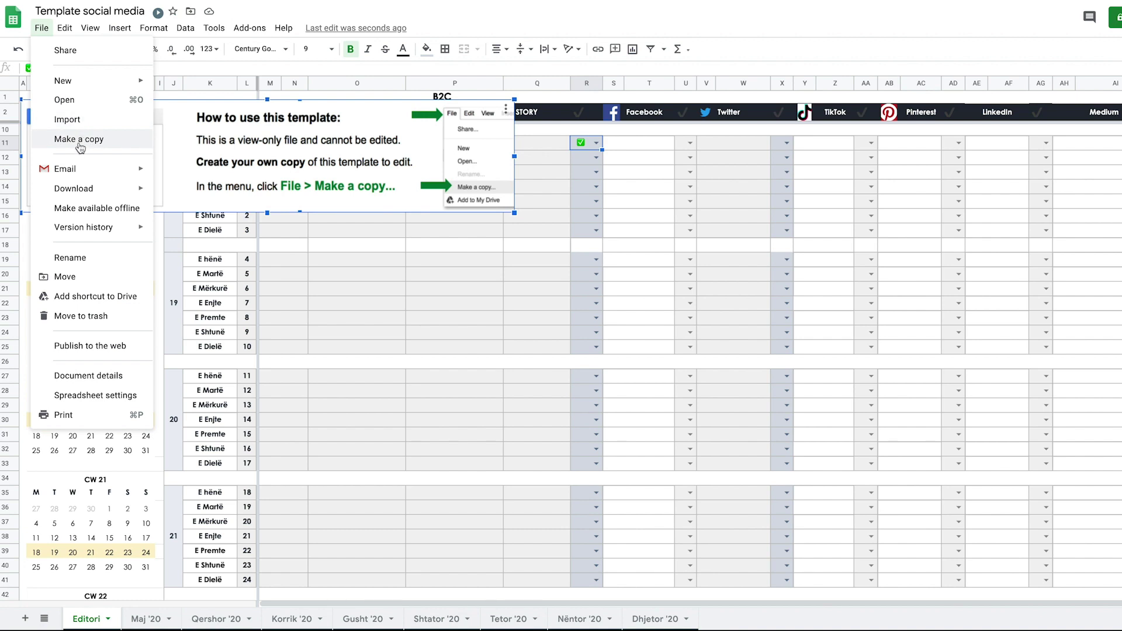
pyautogui.click(373, 271)
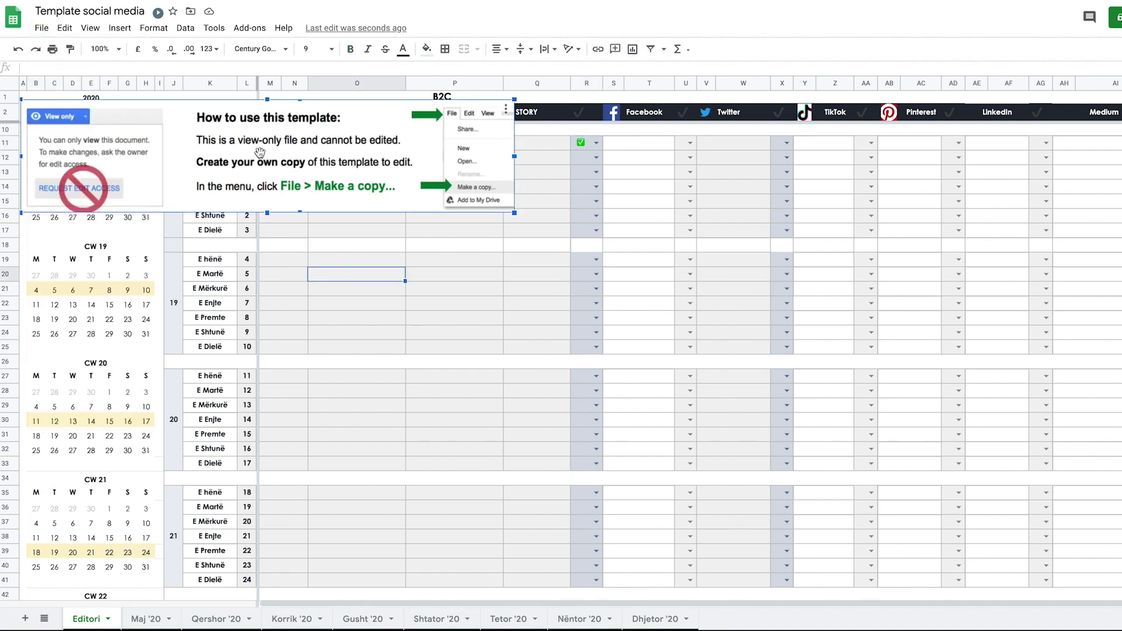